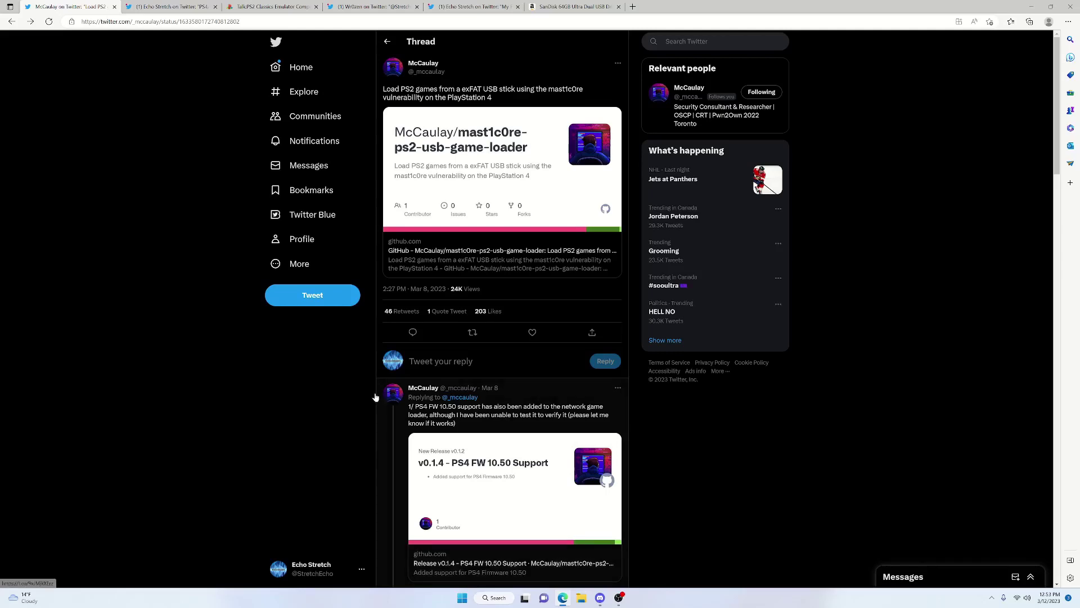
View the OKage PS2 USB ELF loader tweet, then the wiki's Klonoa 2 config entry
click(186, 10)
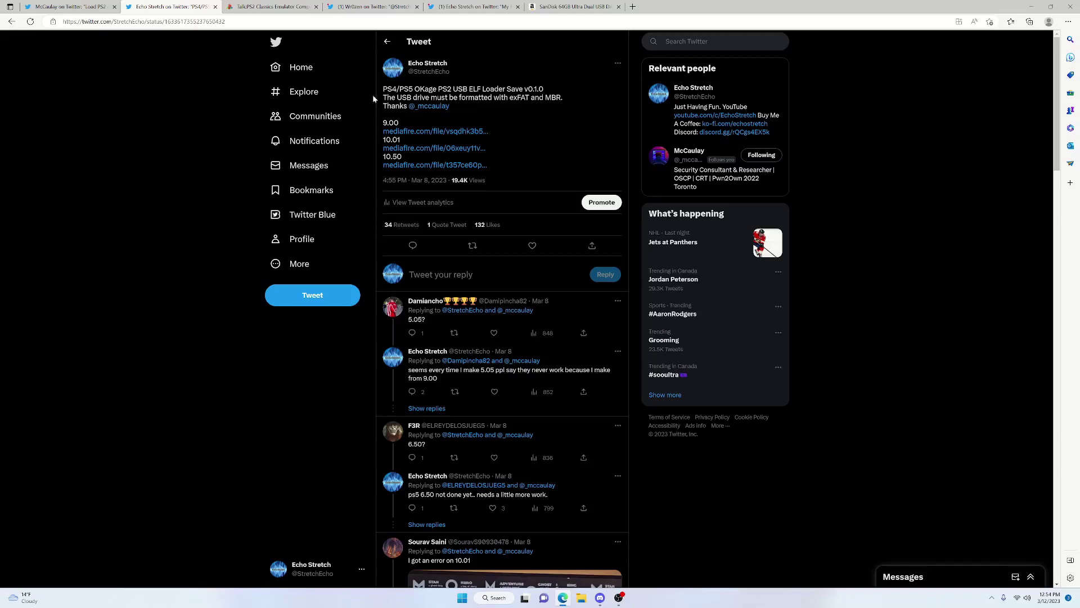
click(271, 7)
Go back to the mast1c0re GitHub README and read its Configuring a USB Games-folder layout
click(11, 22)
click(11, 21)
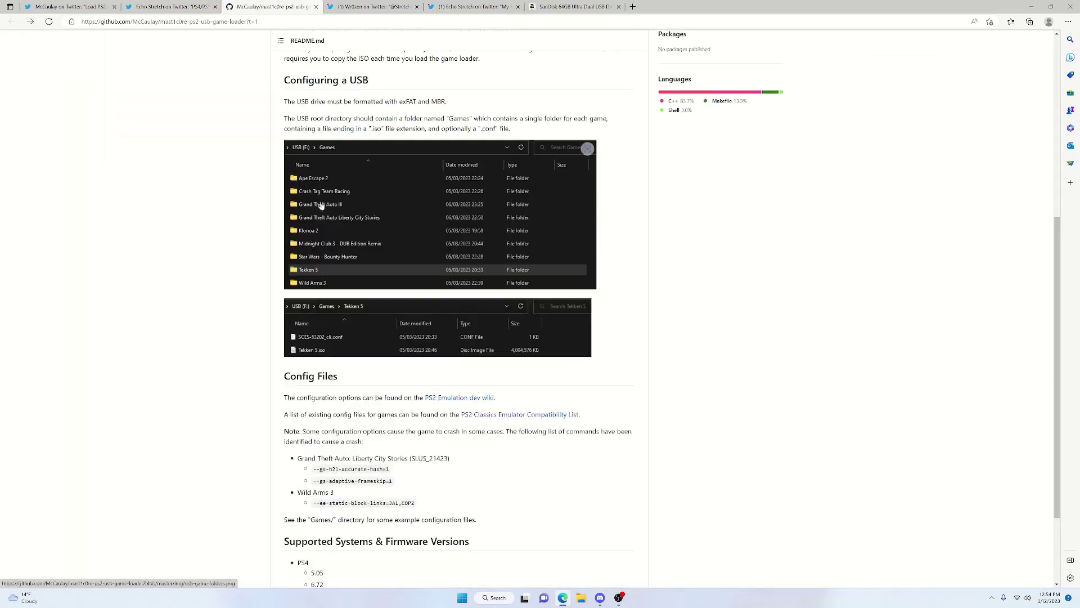
scroll(83, 94, up, 5)
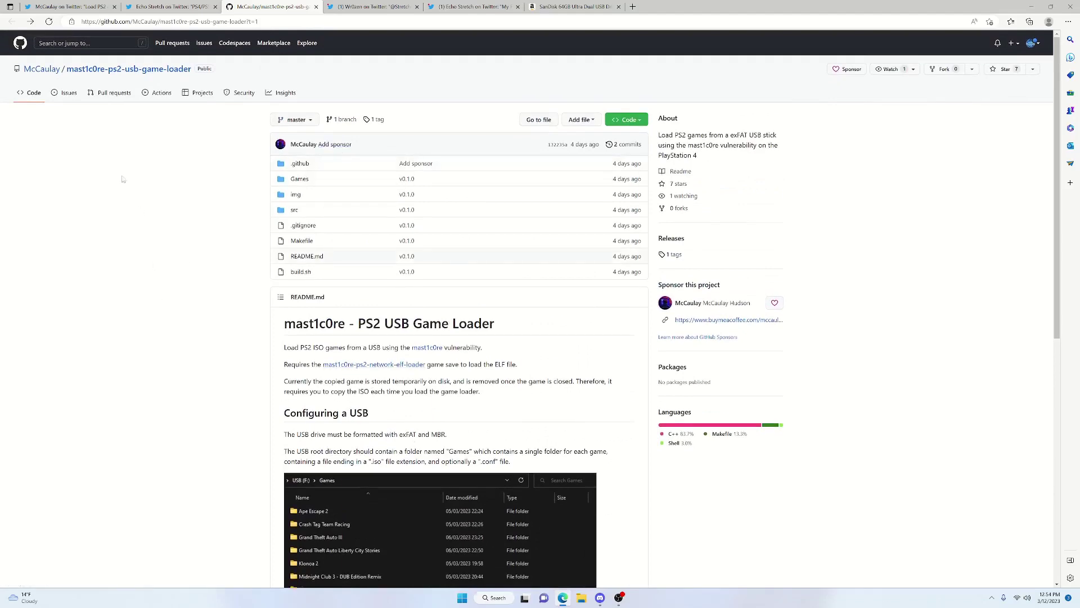
scroll(337, 463, down, 1)
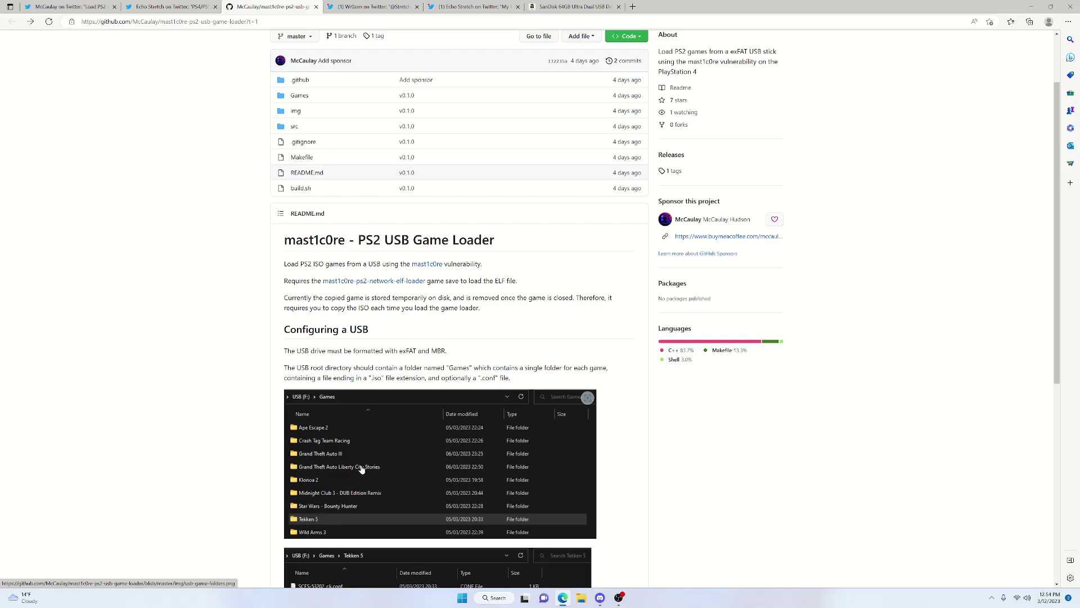
scroll(363, 470, down, 1)
scroll(368, 466, down, 1)
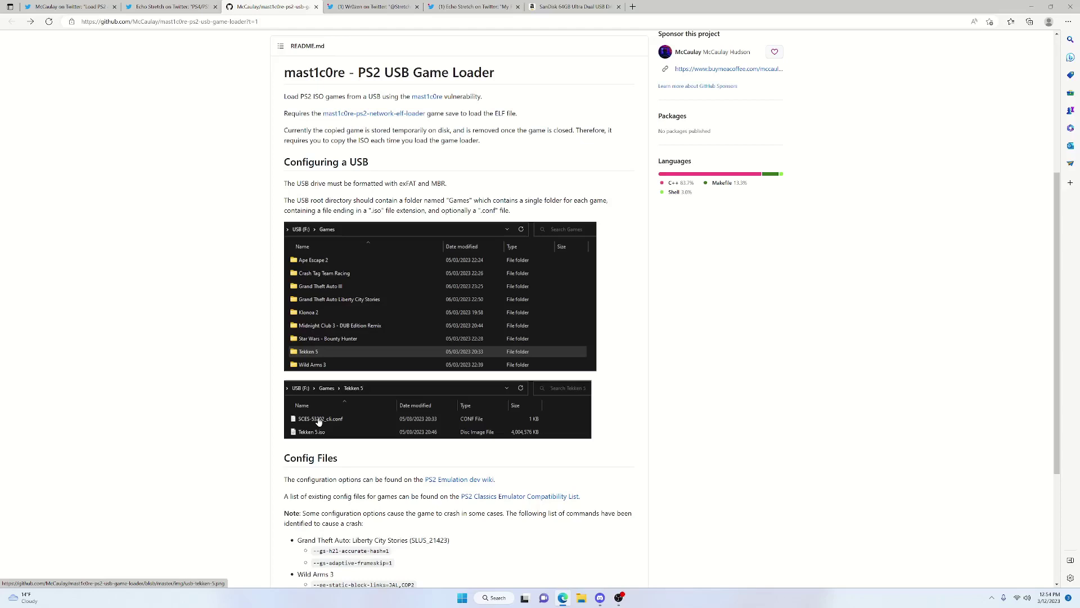
Read the Twitter replies recommending the SanDisk Ultra Flair and Cruzer Blade 64GB drives
click(356, 6)
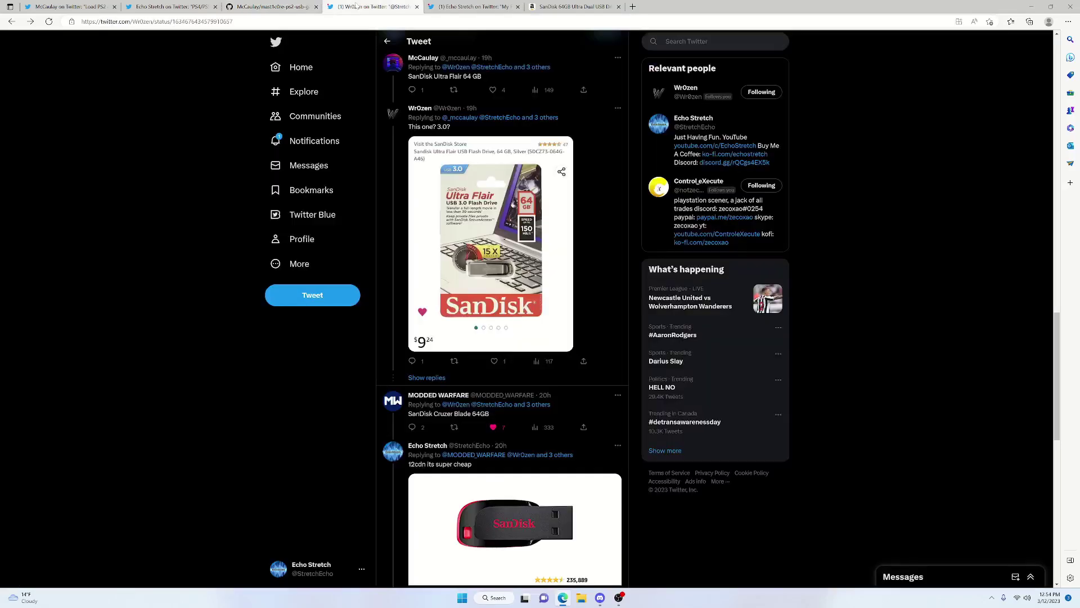
scroll(337, 84, up, 2)
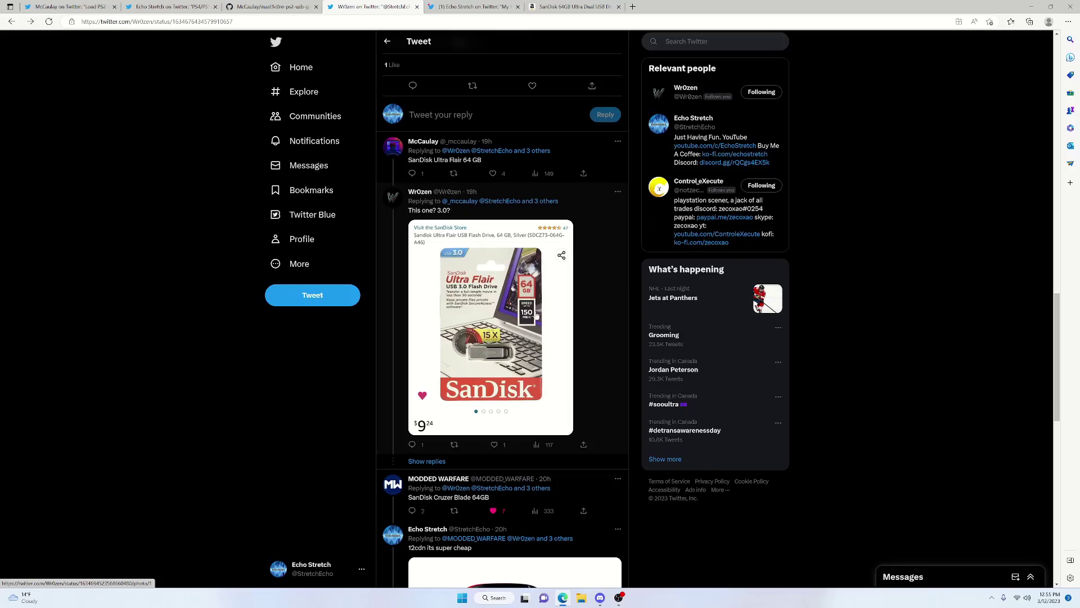
scroll(526, 316, down, 1)
scroll(524, 320, down, 2)
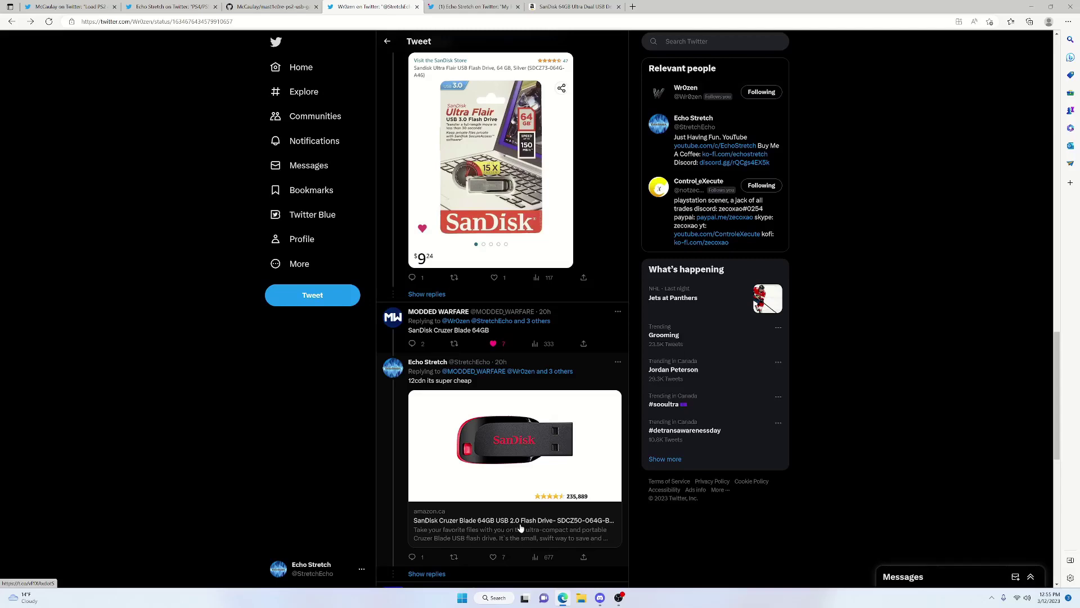
scroll(521, 528, up, 3)
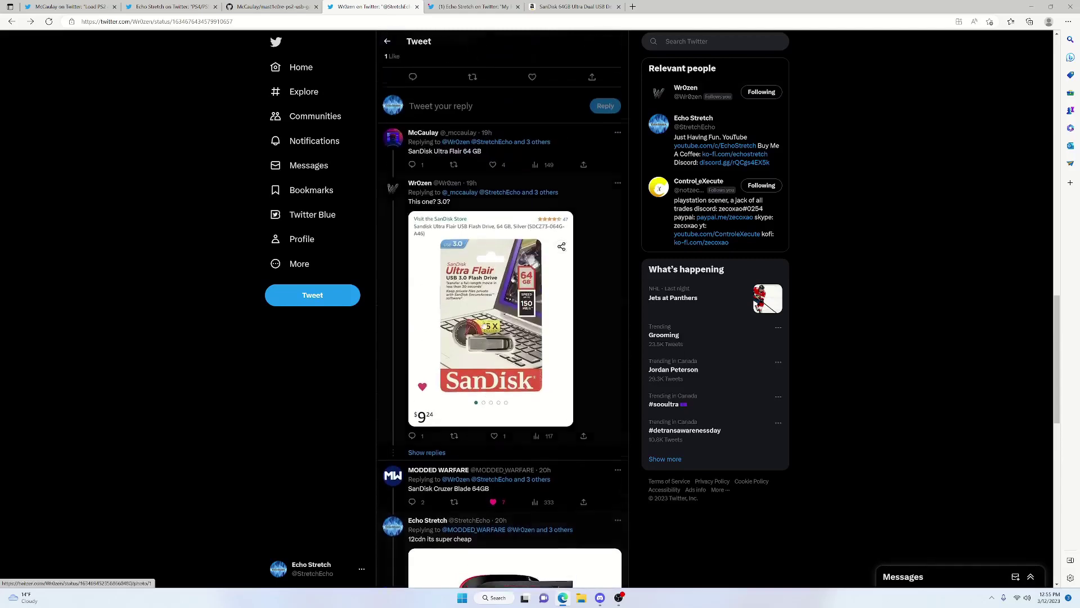
Read the tweet recommending the SanDisk 64GB Ultra Dual USB 3.0, then view its Amazon listing
click(467, 8)
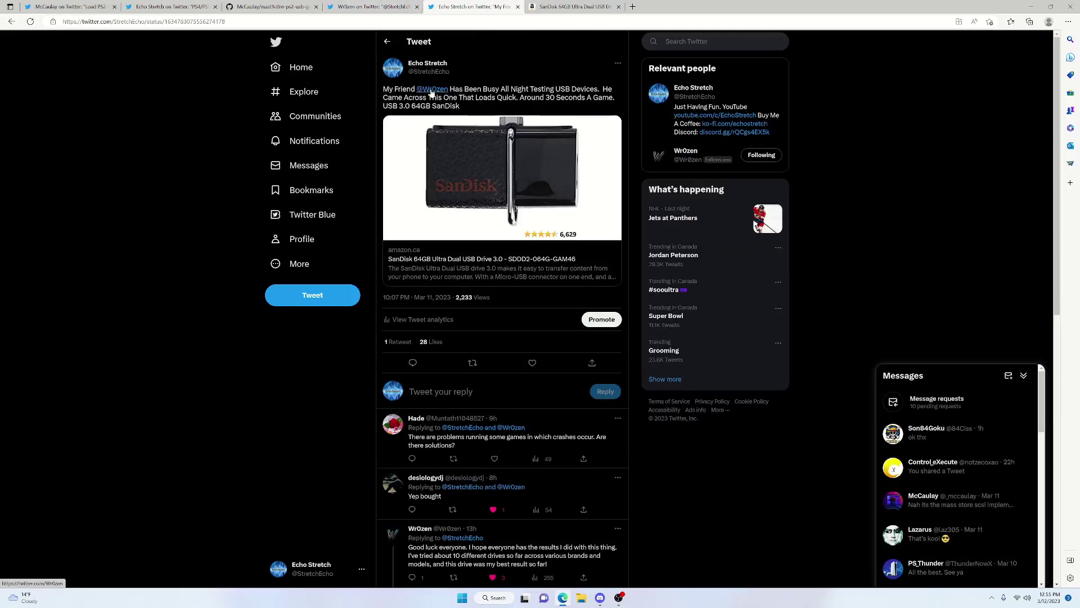
mouse_move(431, 93)
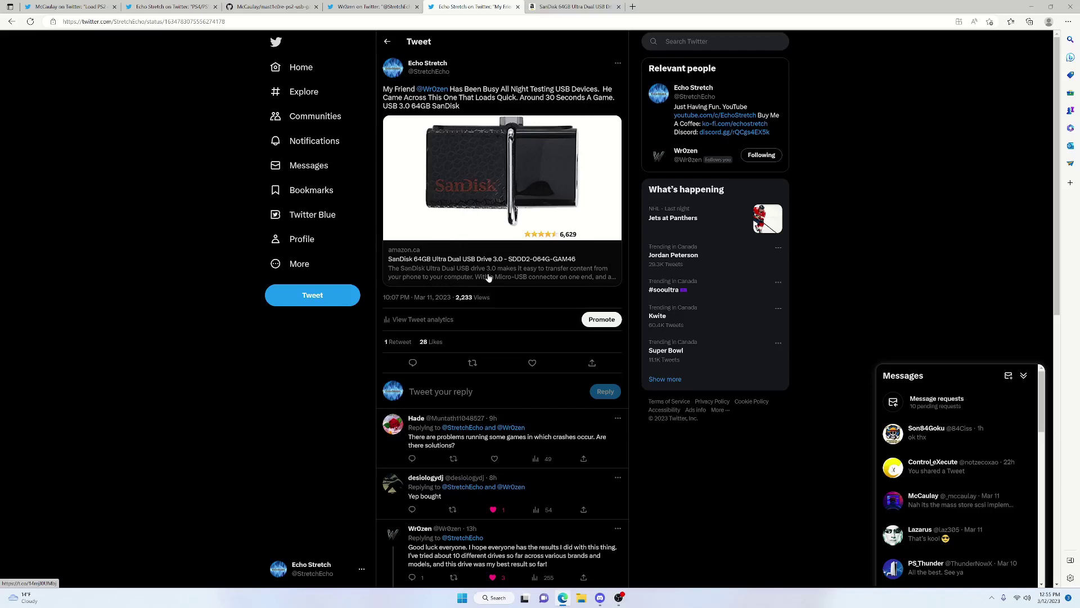
click(567, 6)
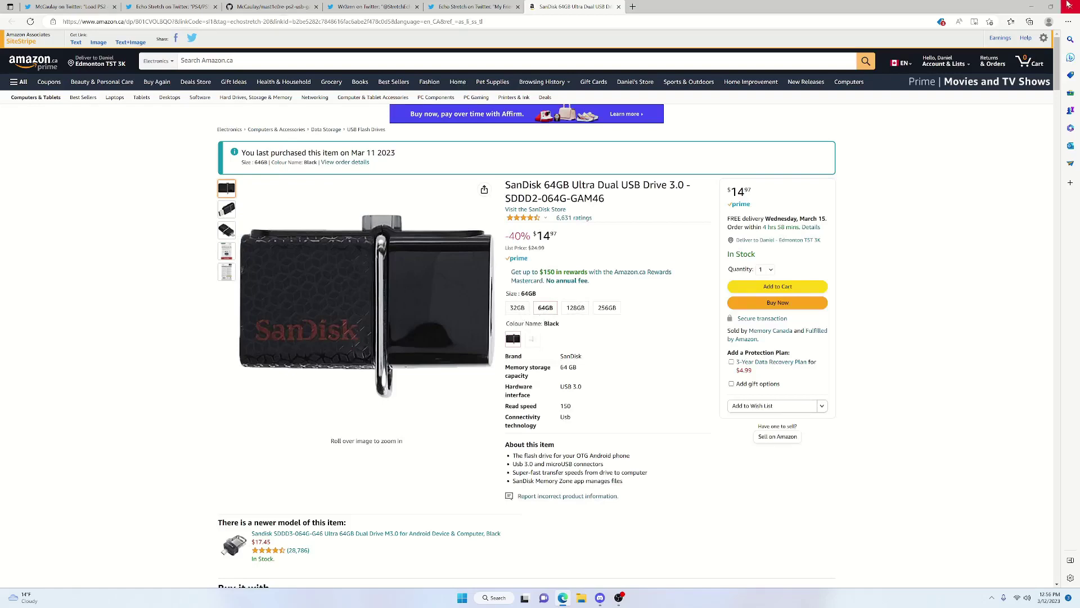
Minimize the Edge browser after reviewing the SanDisk Amazon page
click(1031, 6)
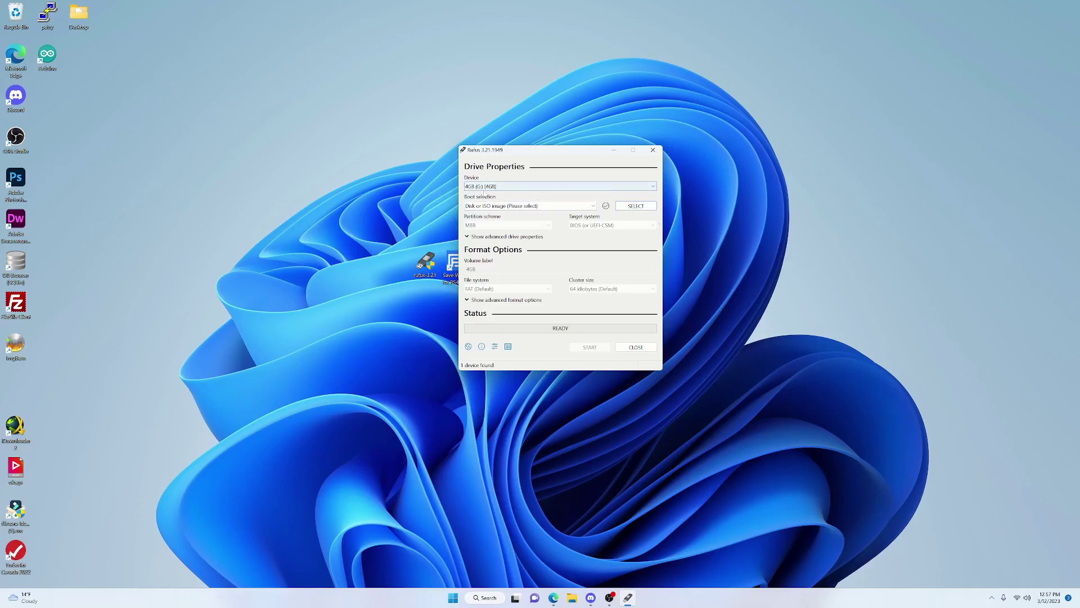
Format the 4GB USB drive in Rufus as Non bootable, MBR, exFAT, accepting the erase warning
click(524, 206)
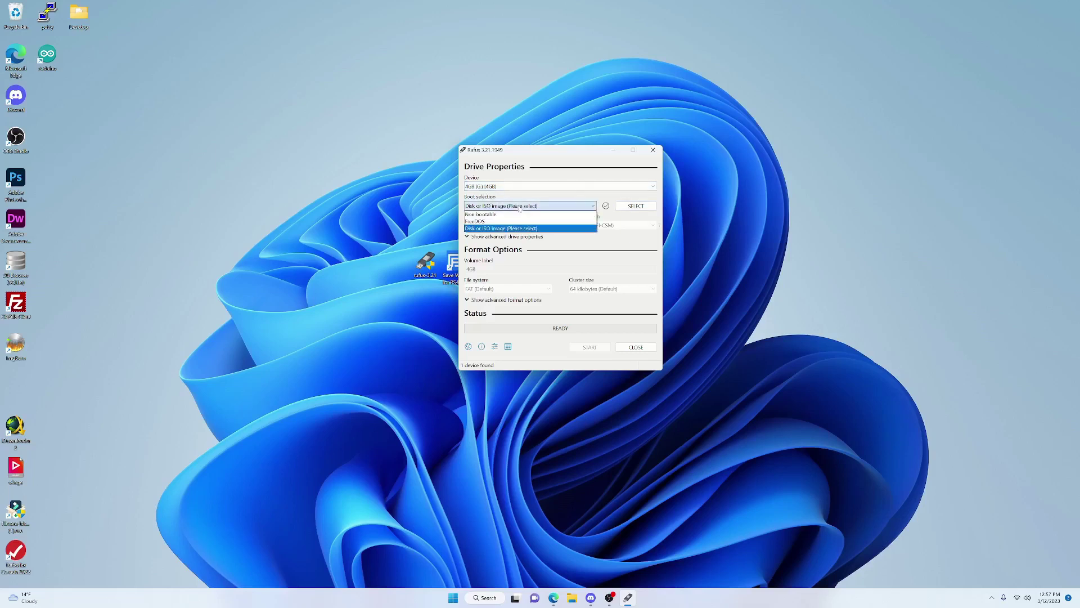
click(523, 215)
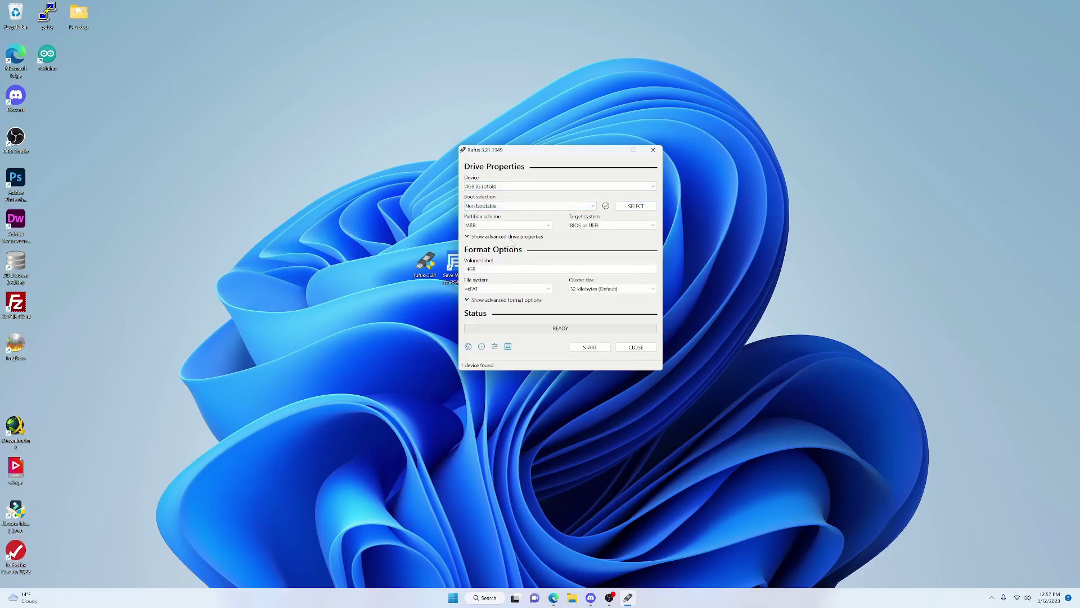
click(471, 226)
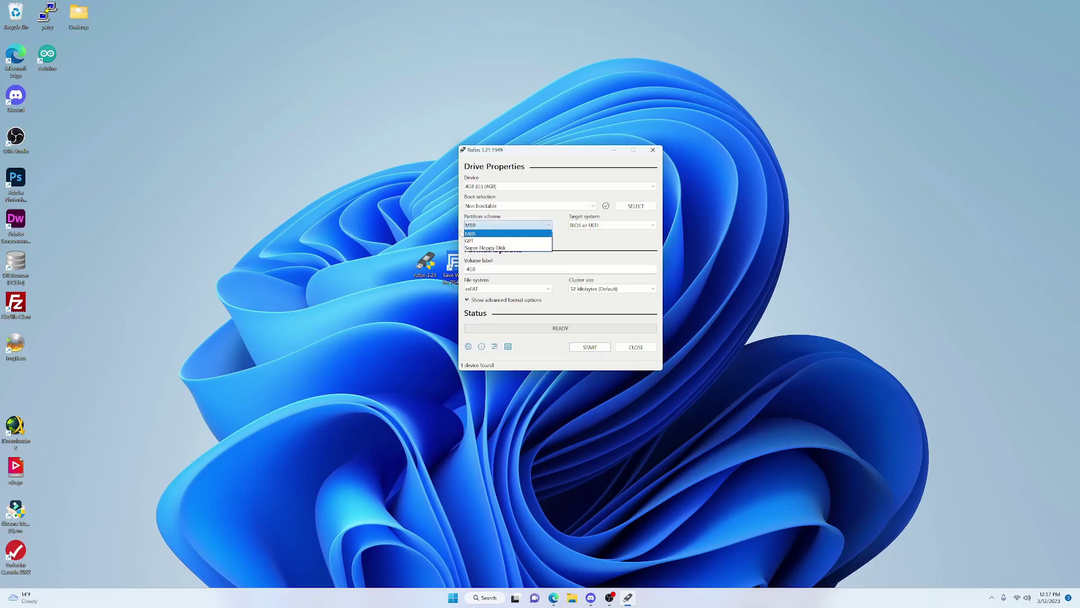
click(476, 233)
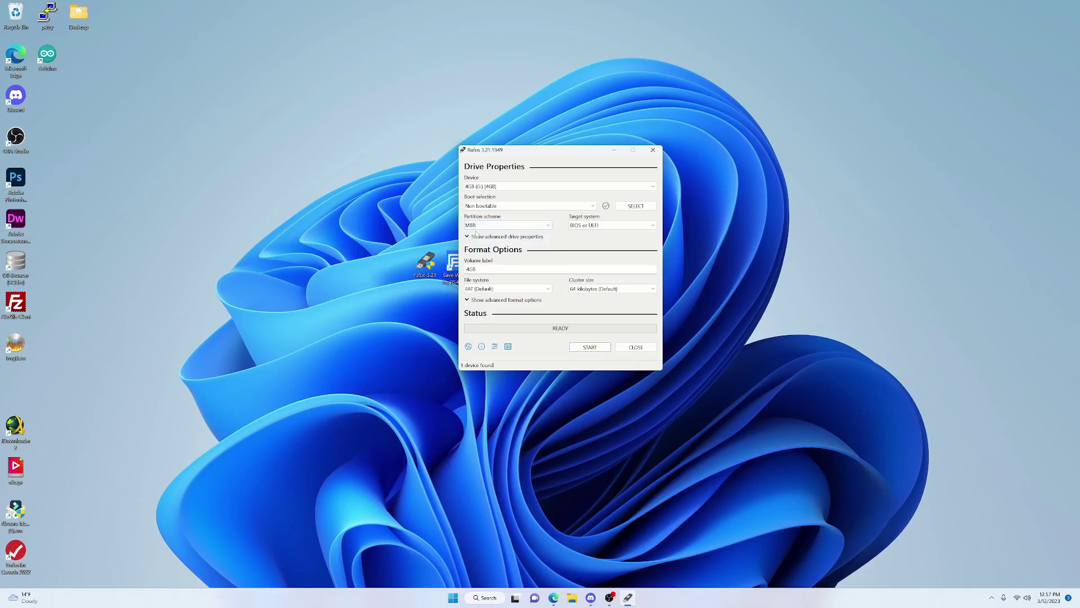
click(538, 289)
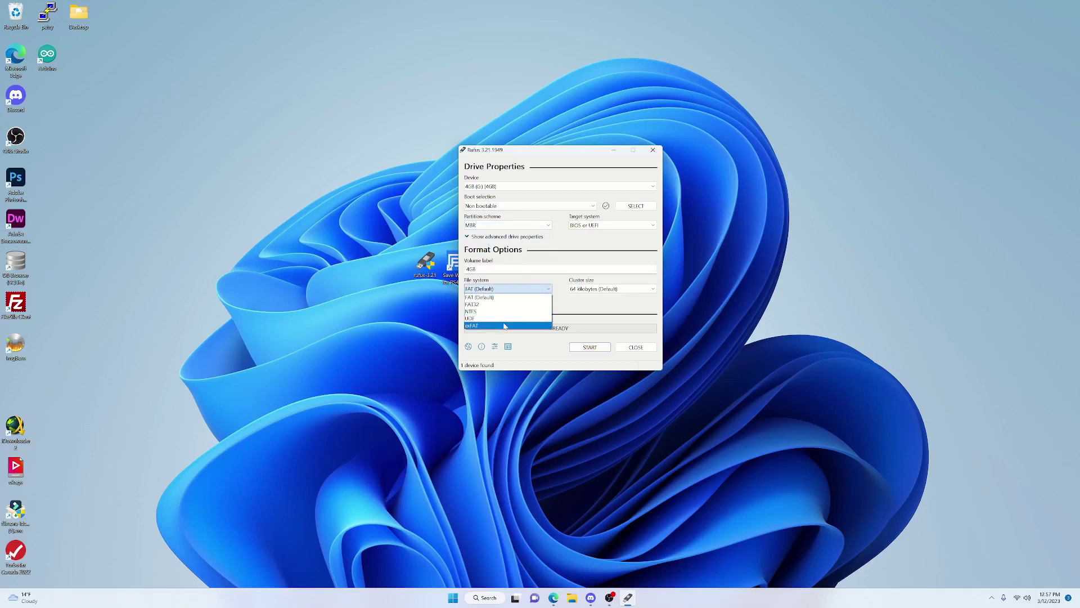
click(505, 326)
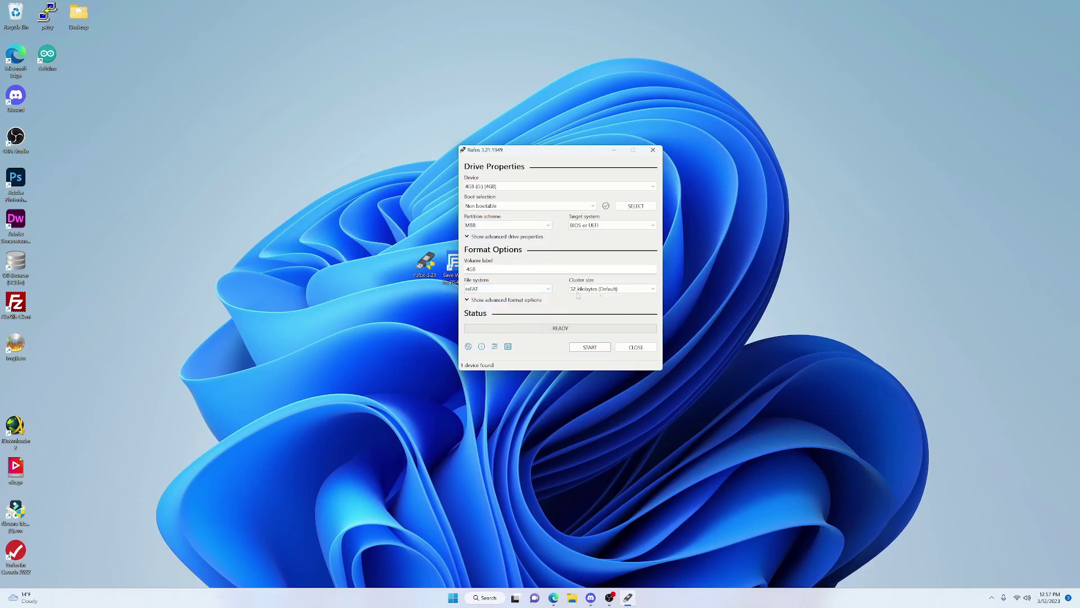
click(574, 348)
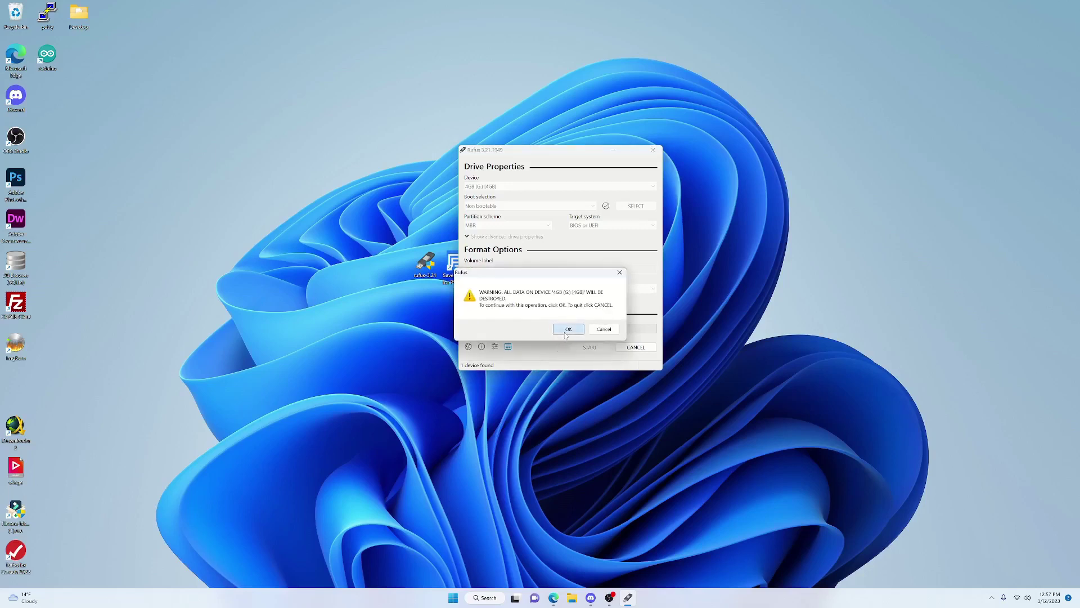
click(568, 330)
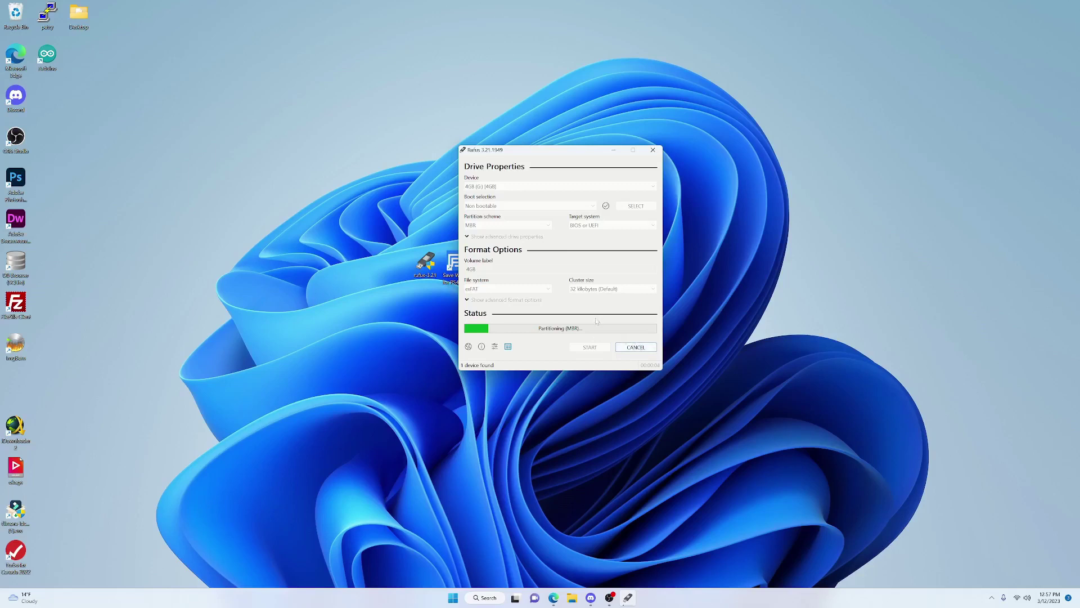
drag(536, 150, 709, 161)
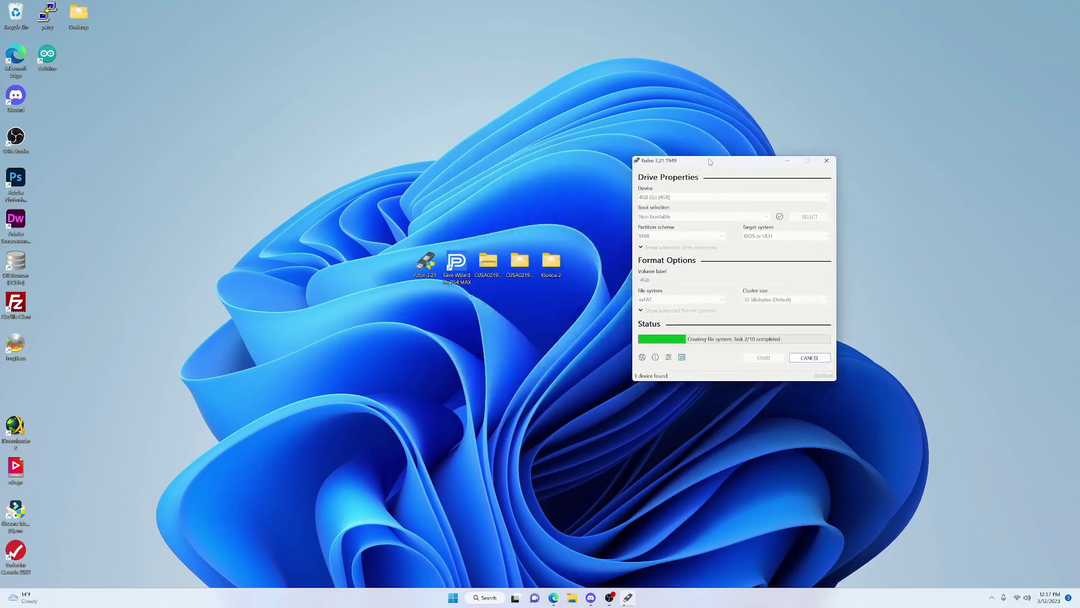
Close Rufus, start Save Wizard for PS4 MAX, and dismiss its beta and news notices
click(489, 267)
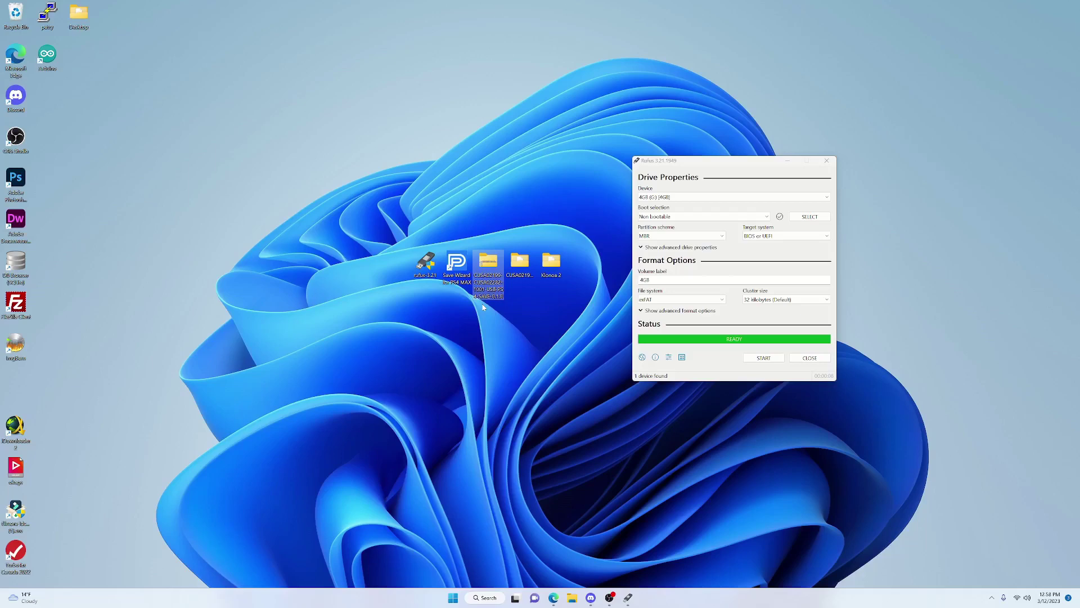
click(809, 358)
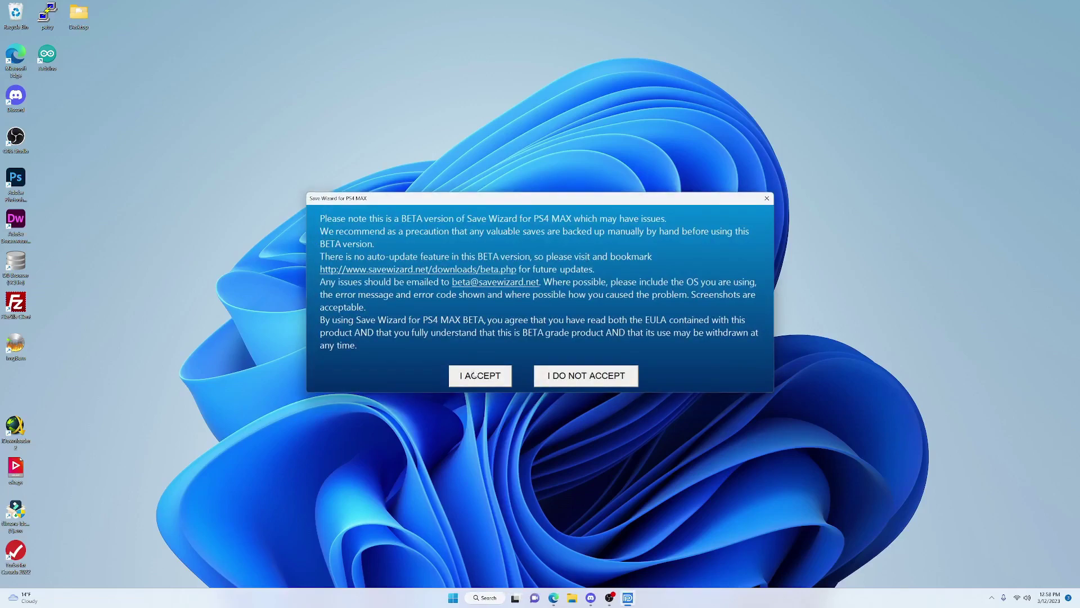
click(476, 374)
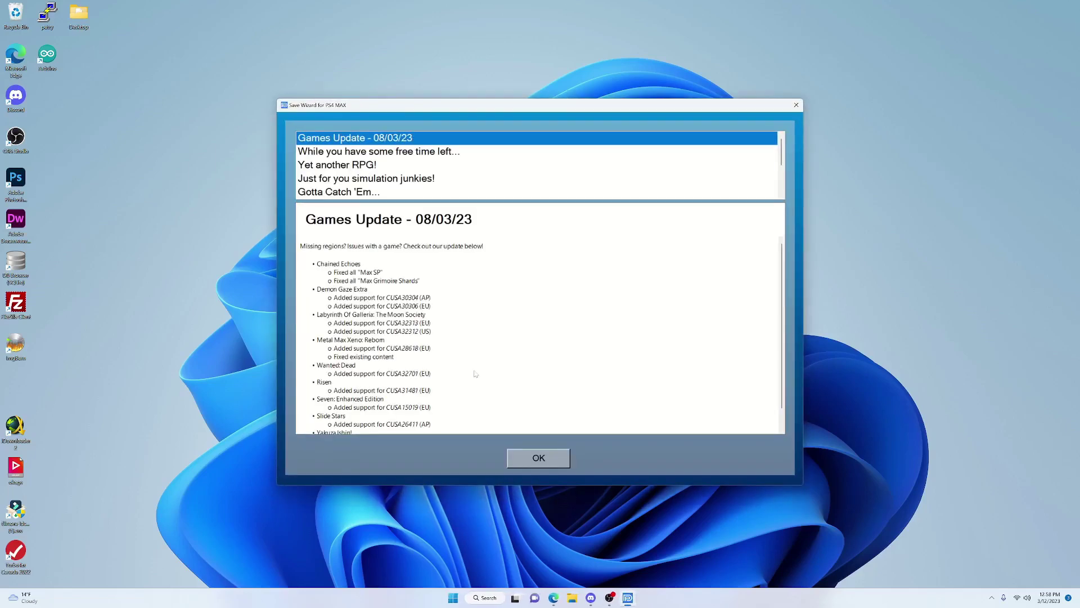
click(524, 466)
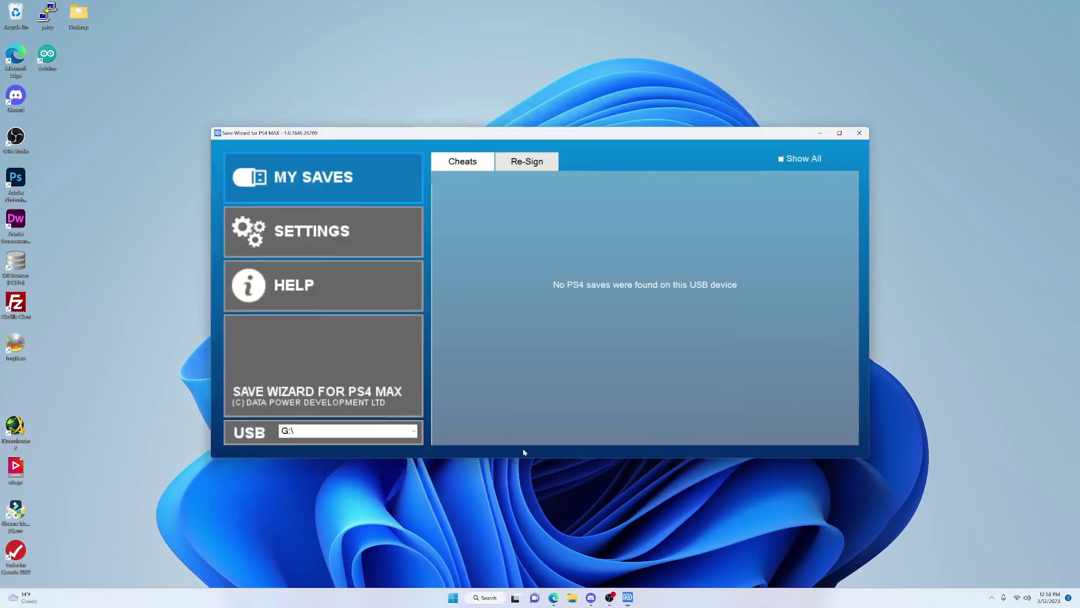
drag(529, 138, 468, 304)
In Re-Sign, import the SCUS-97129 save from the CUSA02199 zip
click(474, 332)
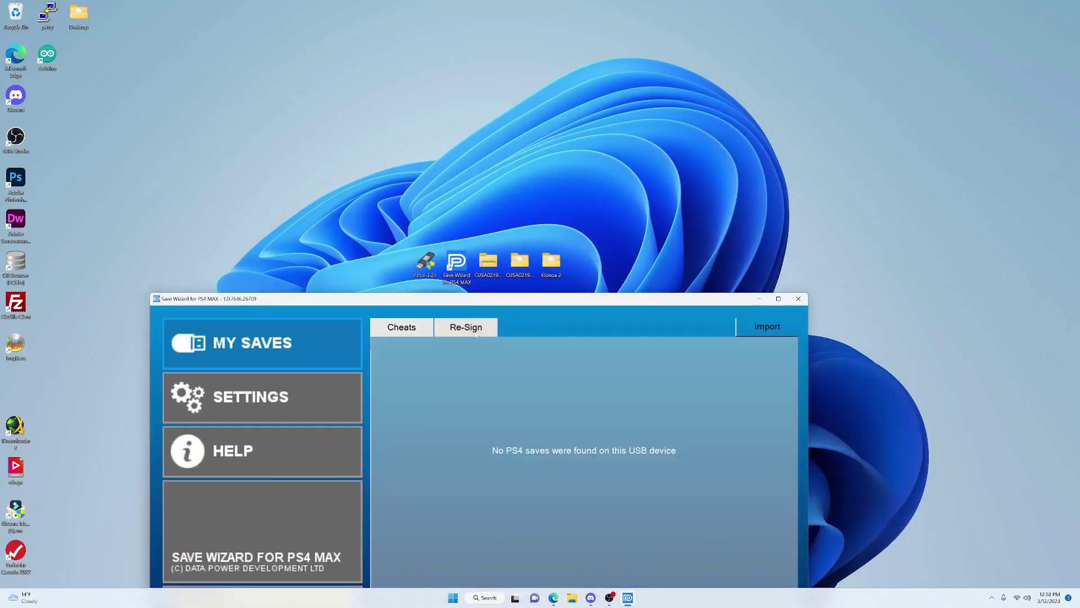
click(767, 326)
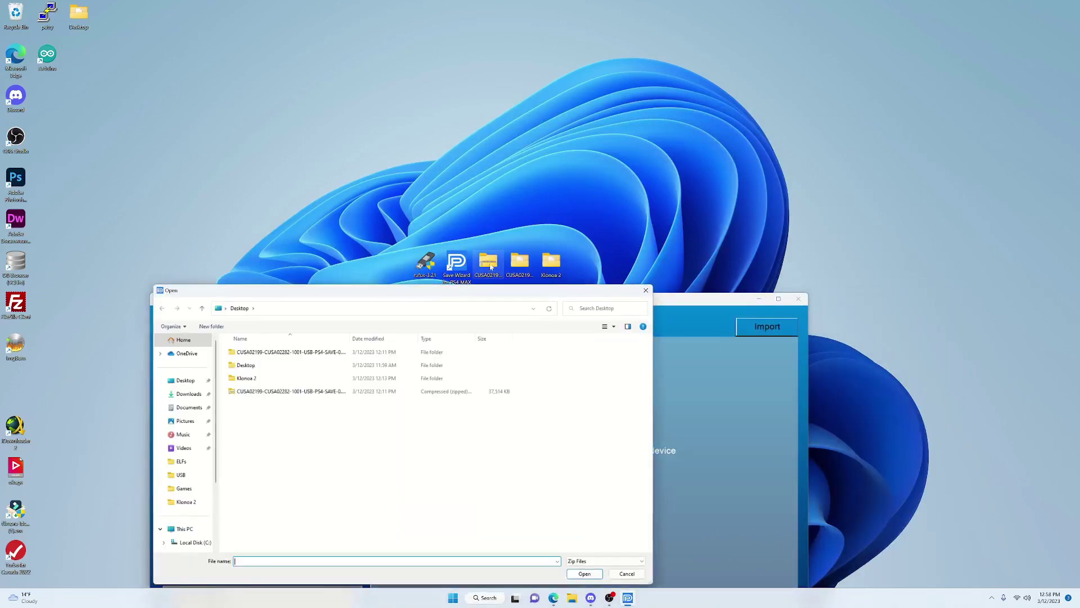
double_click(272, 391)
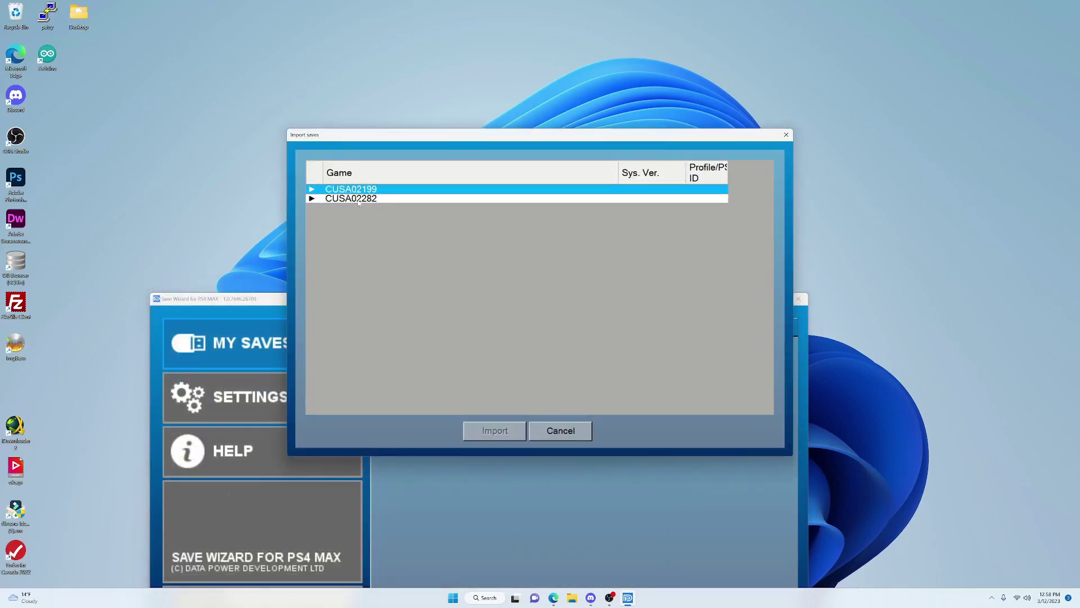
click(312, 189)
click(345, 198)
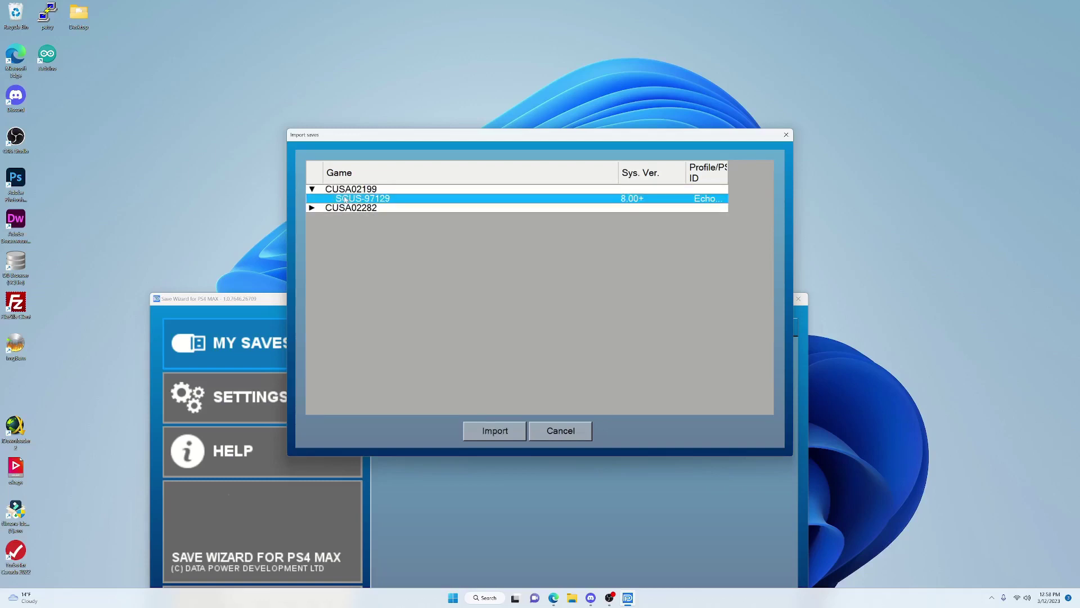
click(488, 435)
Apply the profile to re-sign the save onto the USB drive, then close Save Wizard
click(535, 359)
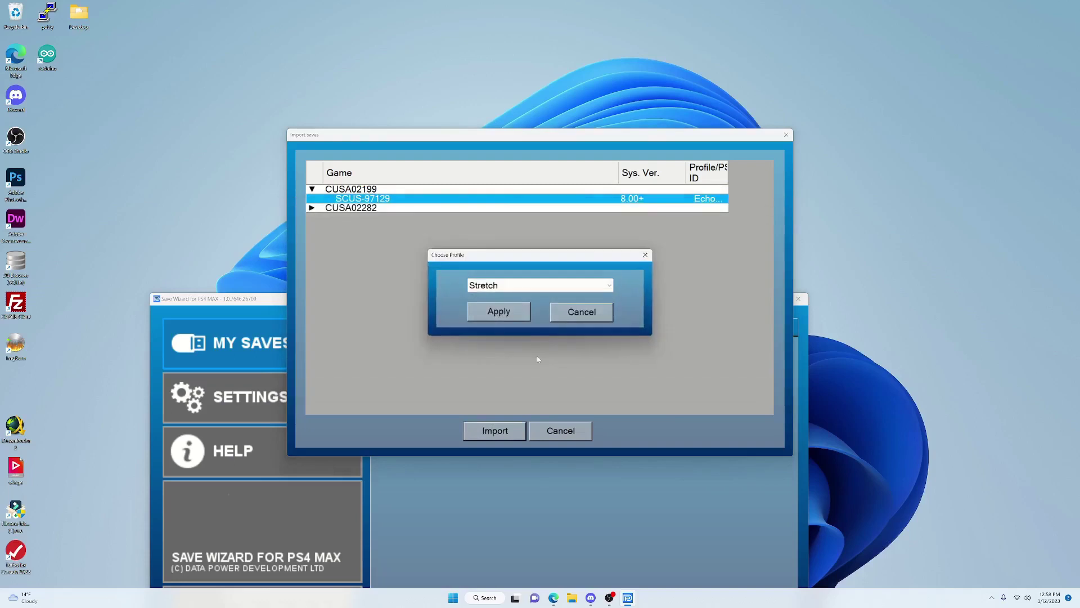
click(493, 316)
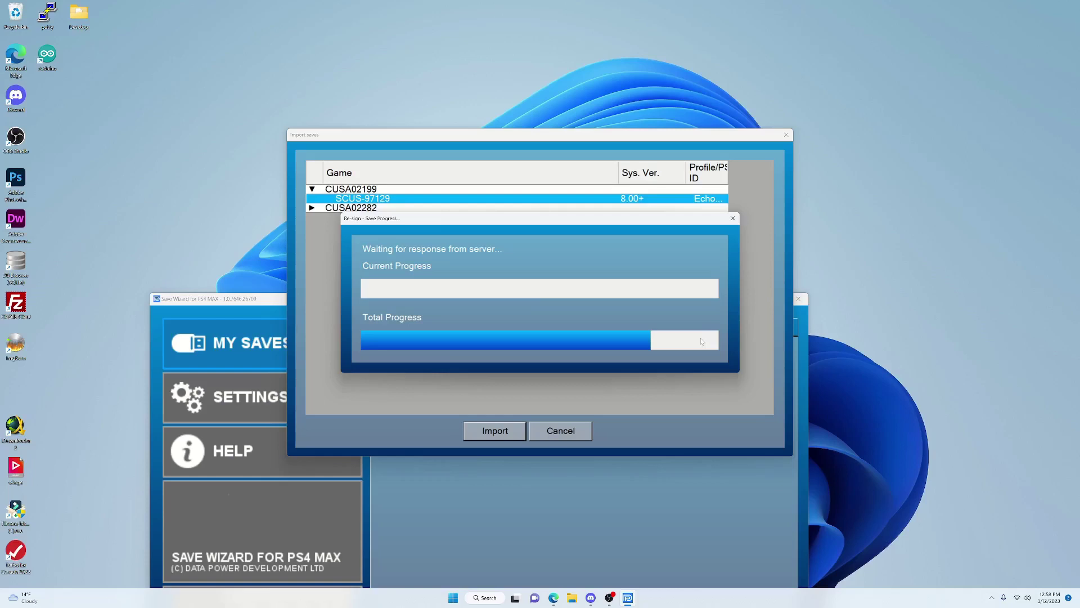
drag(658, 222, 448, 232)
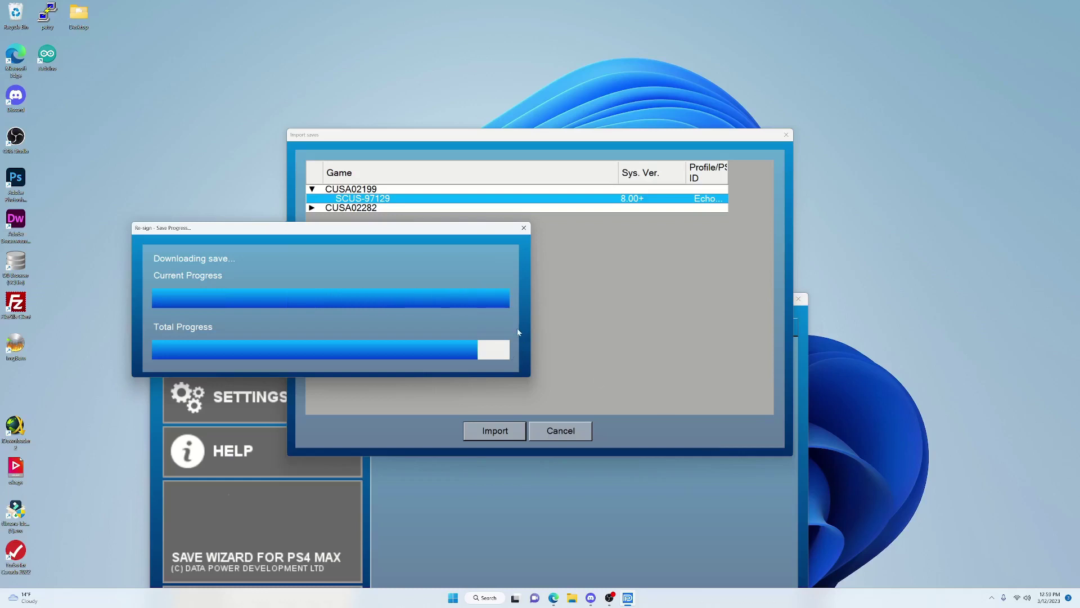
click(538, 330)
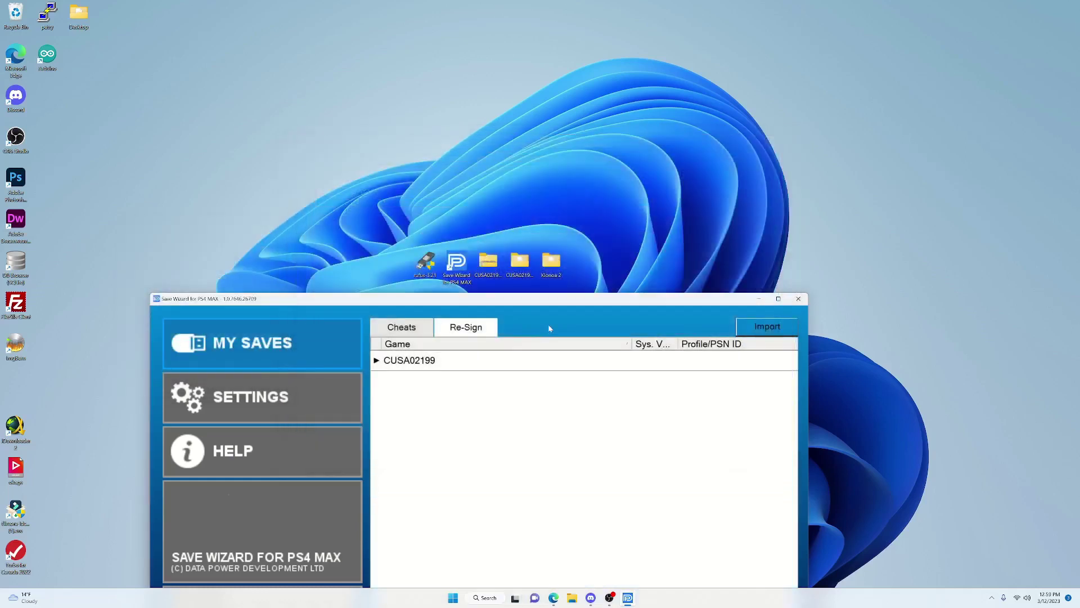
click(798, 299)
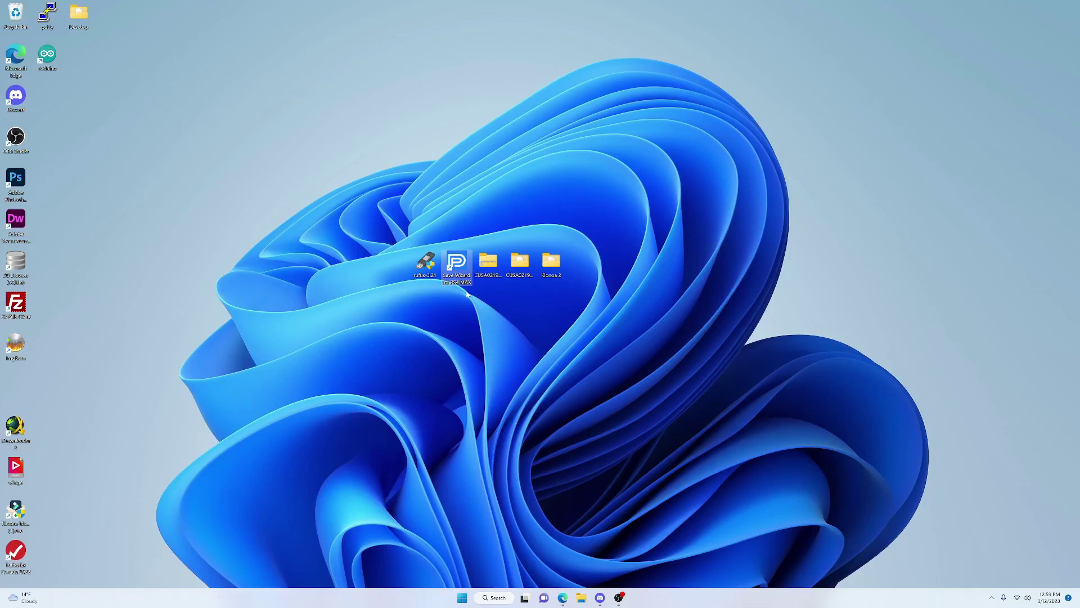
Open the 4GB (G:) drive and delete both autorun files, keeping only the PS4 folder
click(582, 599)
click(273, 478)
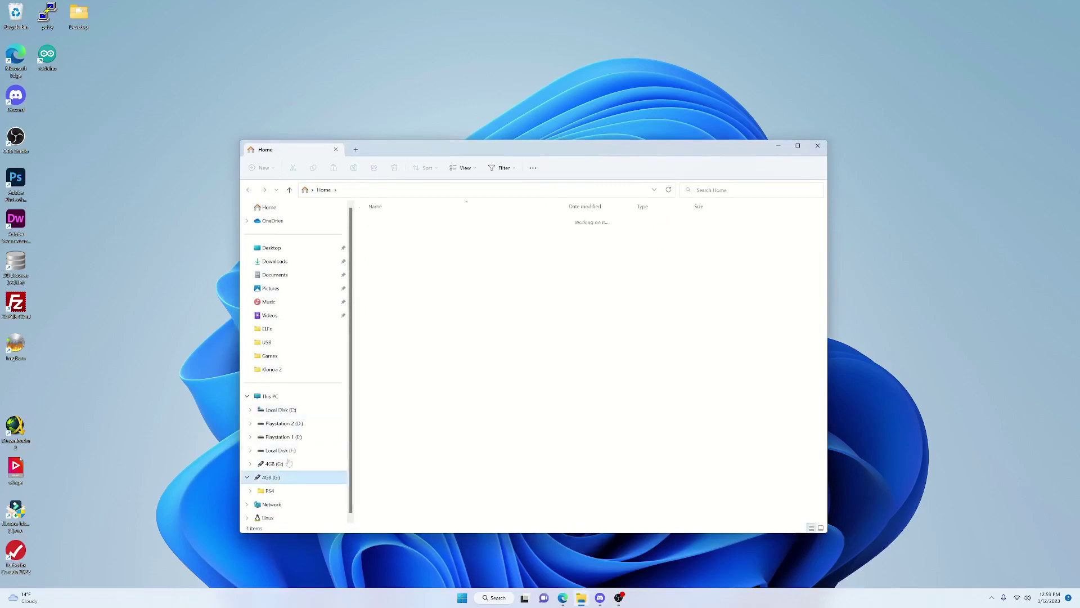
drag(414, 150, 762, 219)
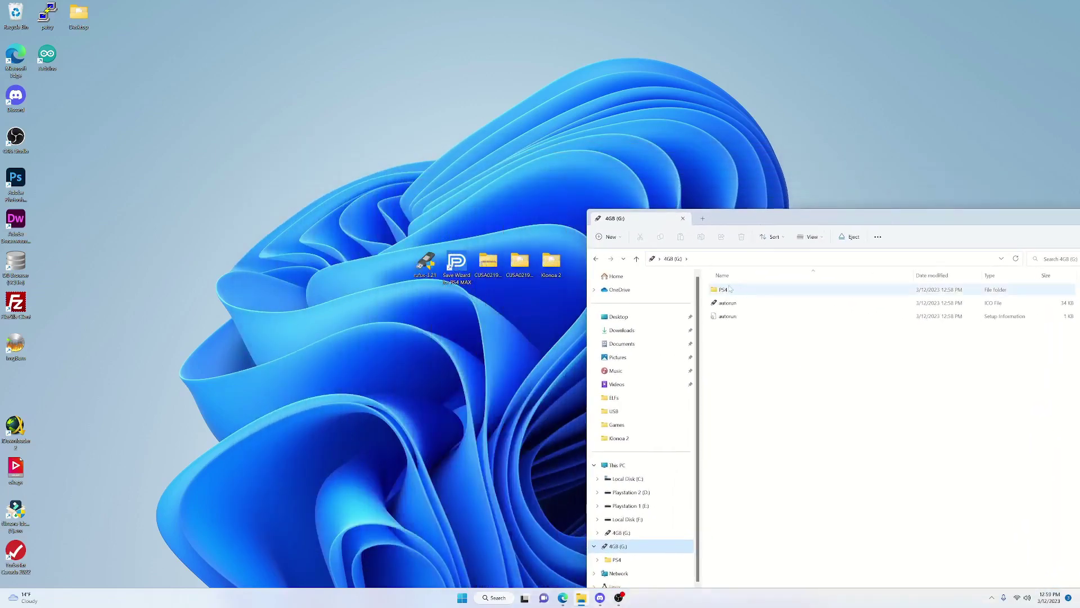
click(729, 289)
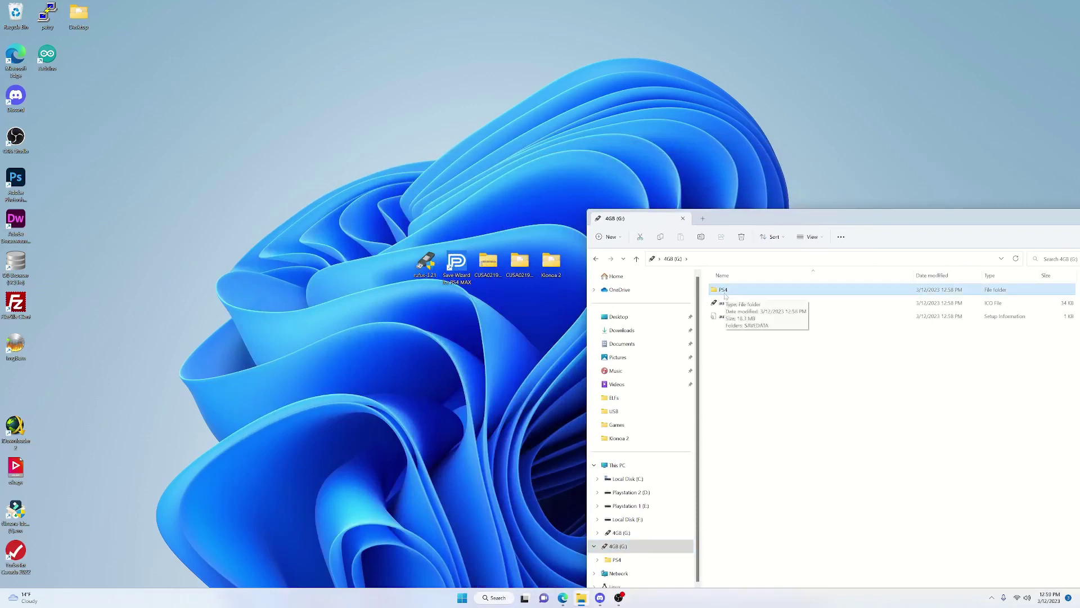
drag(751, 356, 714, 306)
right_click(713, 305)
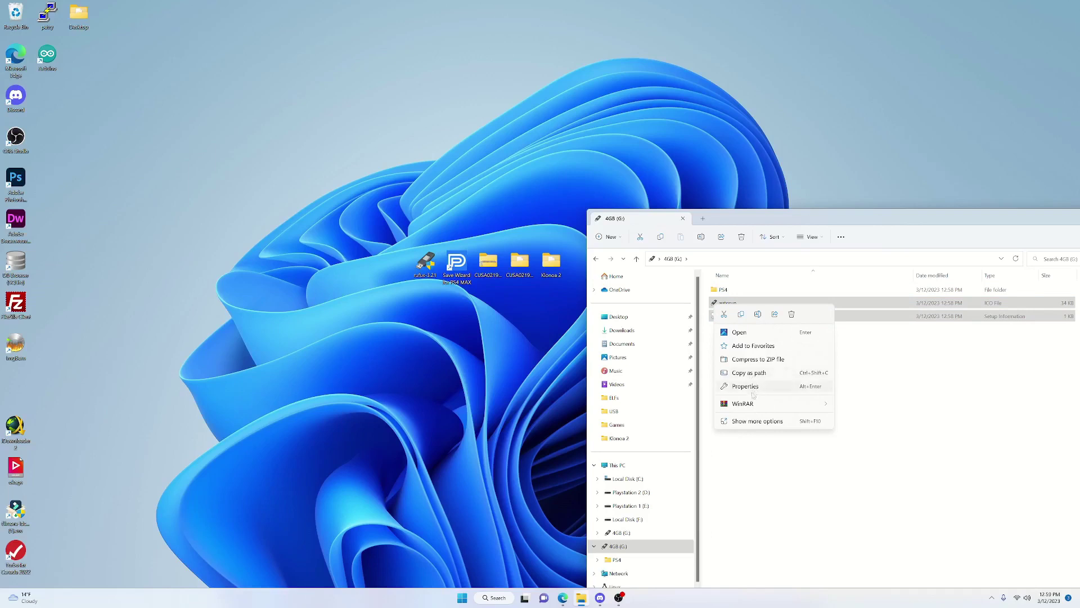
click(791, 314)
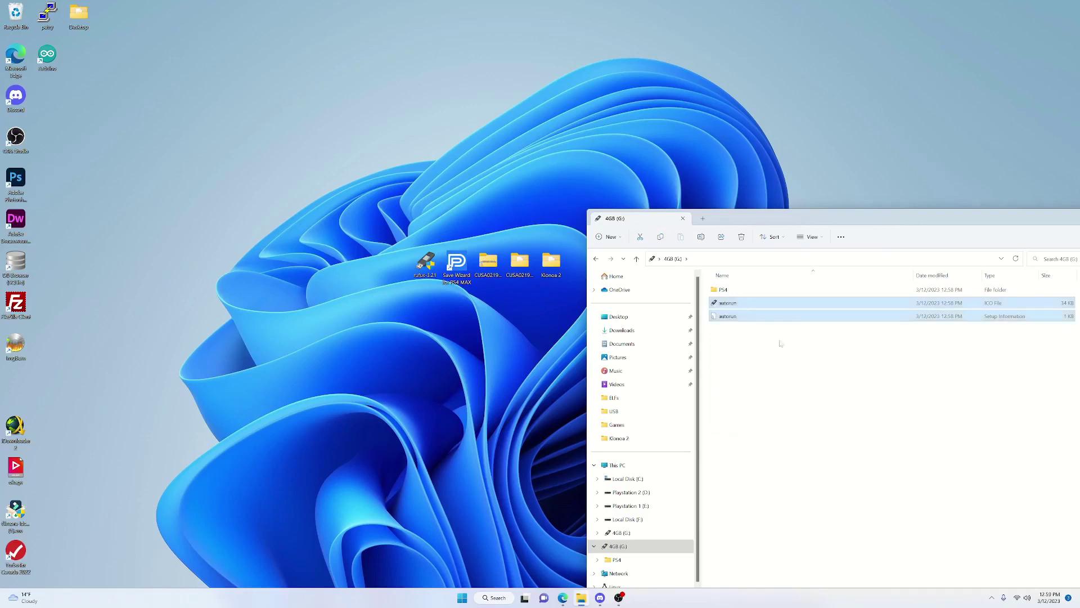
click(570, 306)
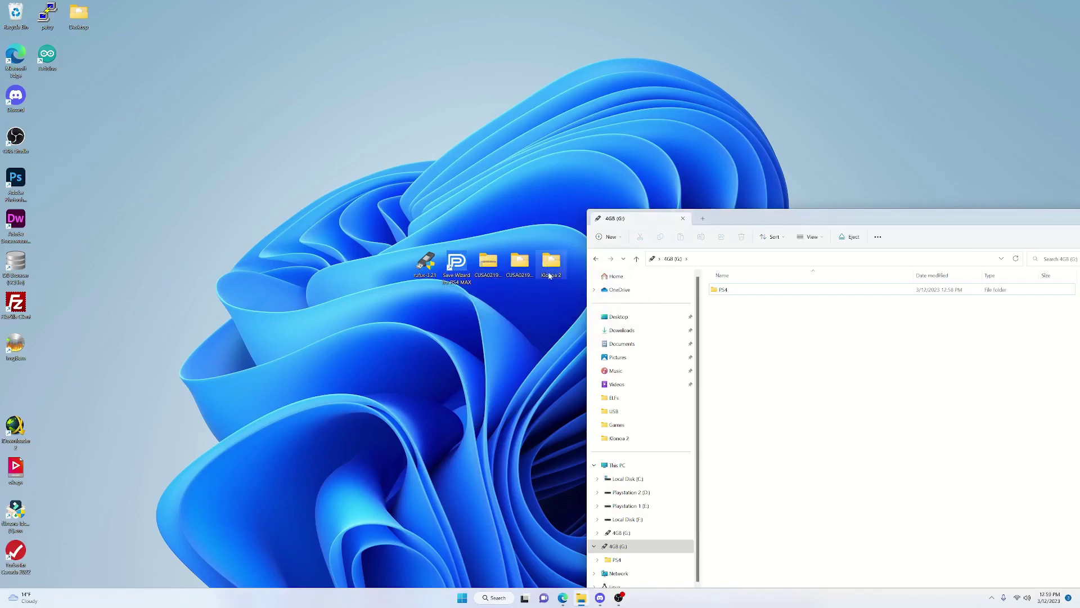
Copy ELFs and Games from CUSA02199's ExFAT ROOT to the G: drive, then open ELFs there
double_click(525, 269)
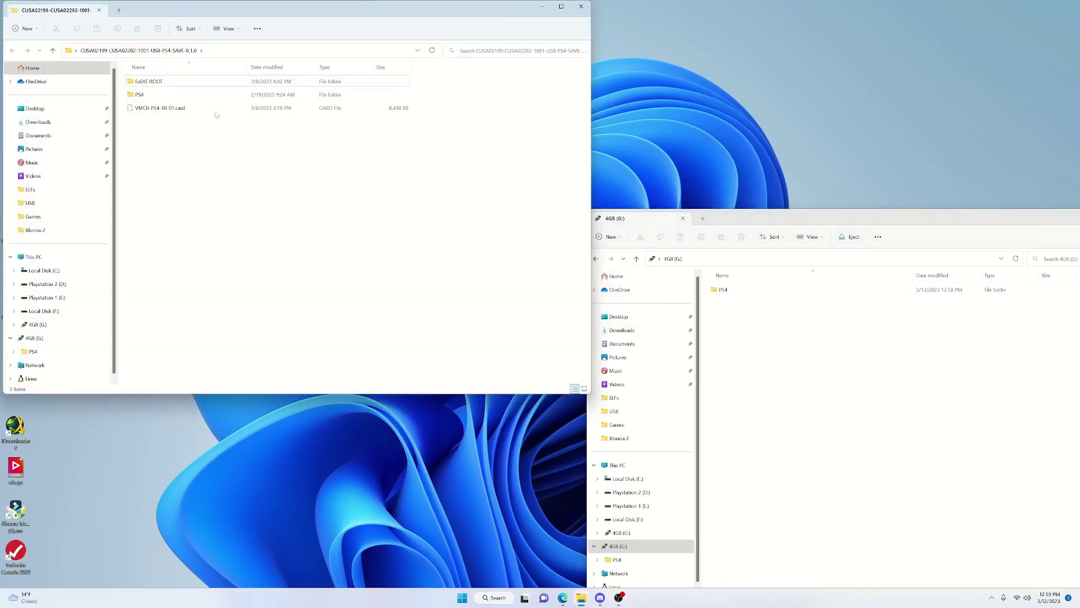
double_click(148, 85)
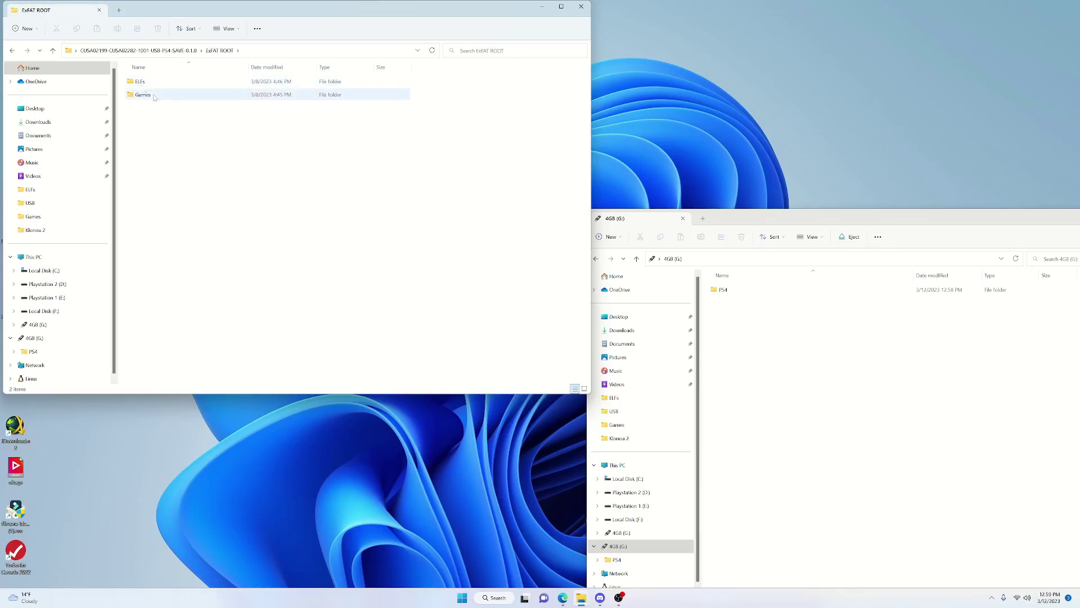
drag(170, 147, 721, 337)
click(581, 6)
click(728, 305)
double_click(728, 307)
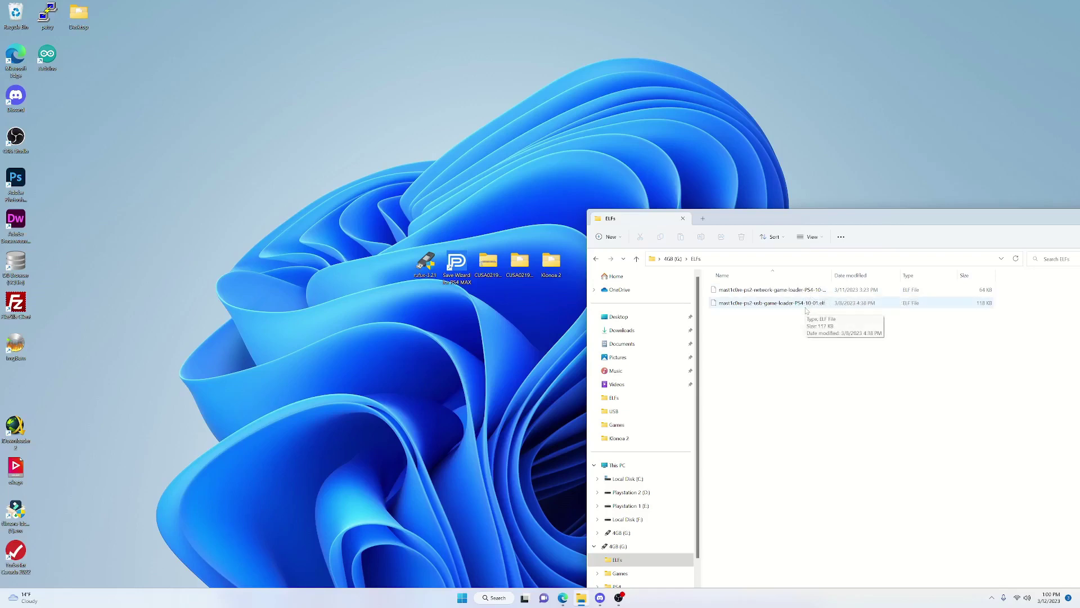
Delete the Game Name placeholder folder from the USB drive's Games folder
click(596, 258)
double_click(727, 305)
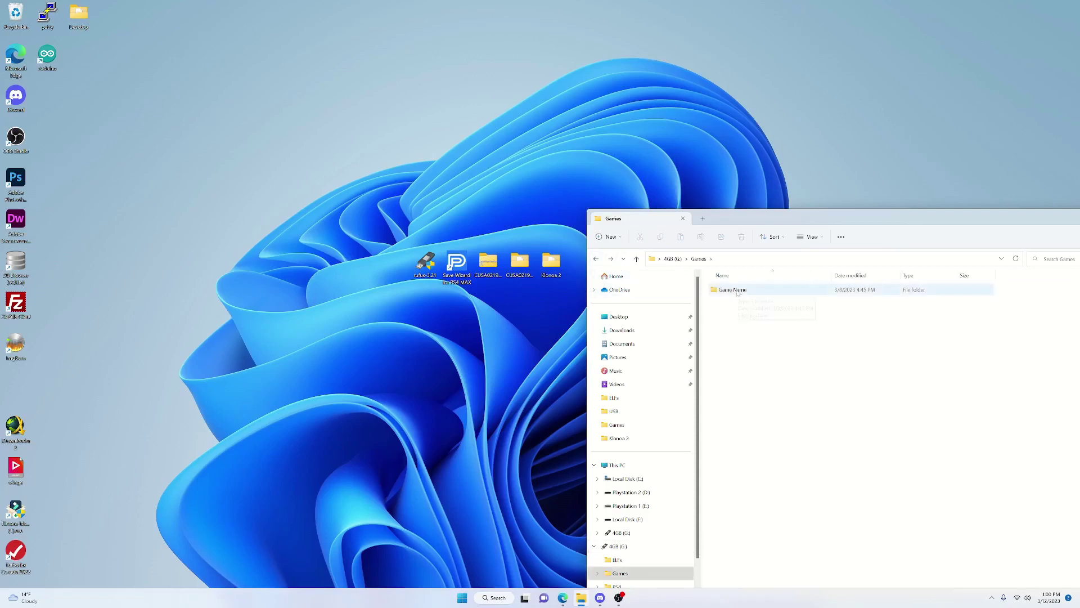
double_click(733, 291)
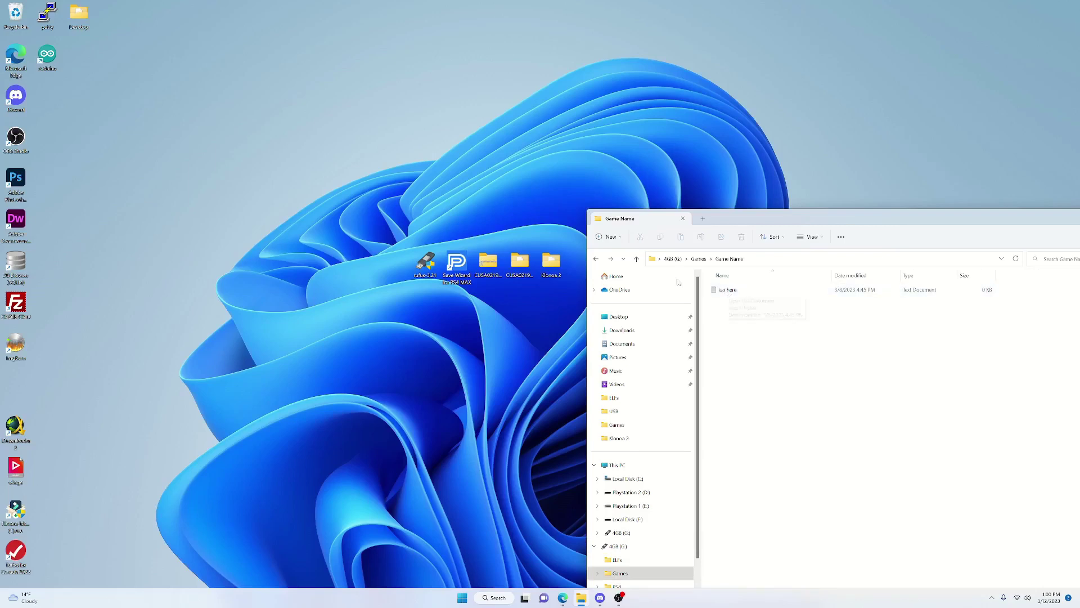
click(595, 259)
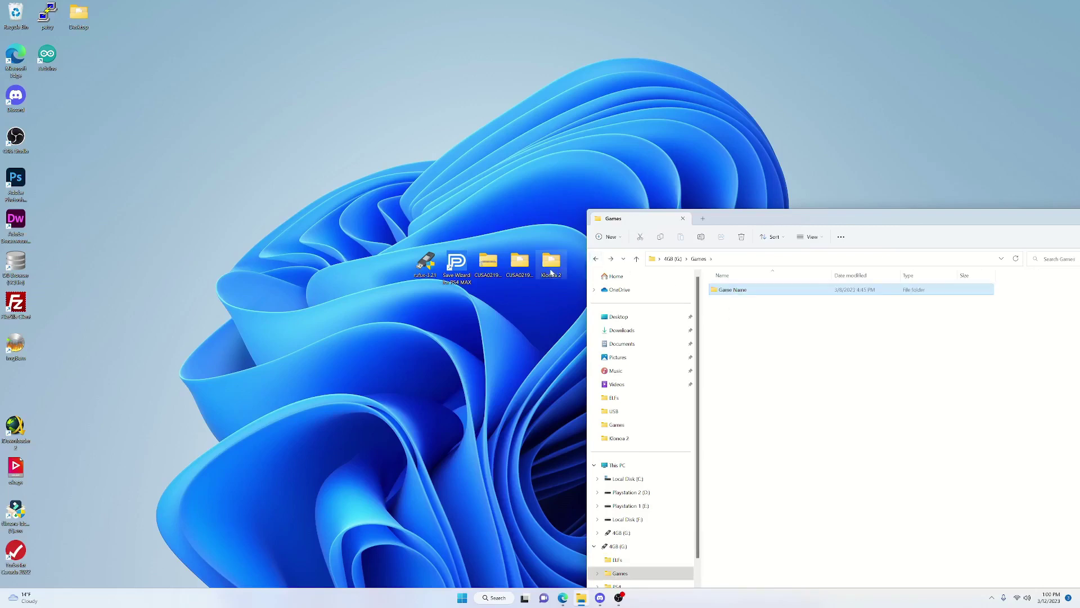
right_click(722, 291)
mouse_move(774, 442)
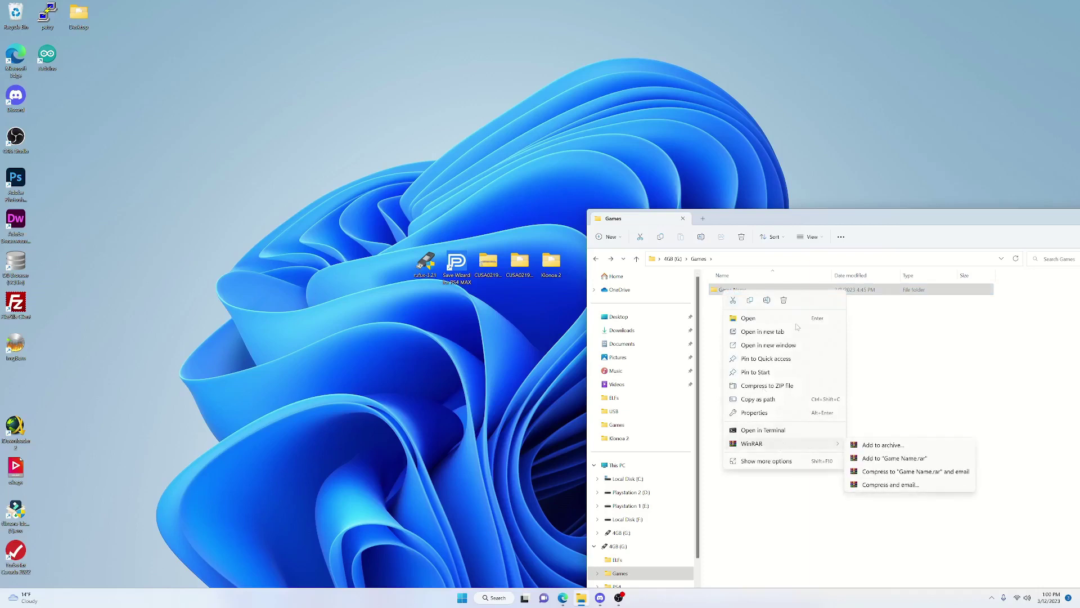
click(784, 300)
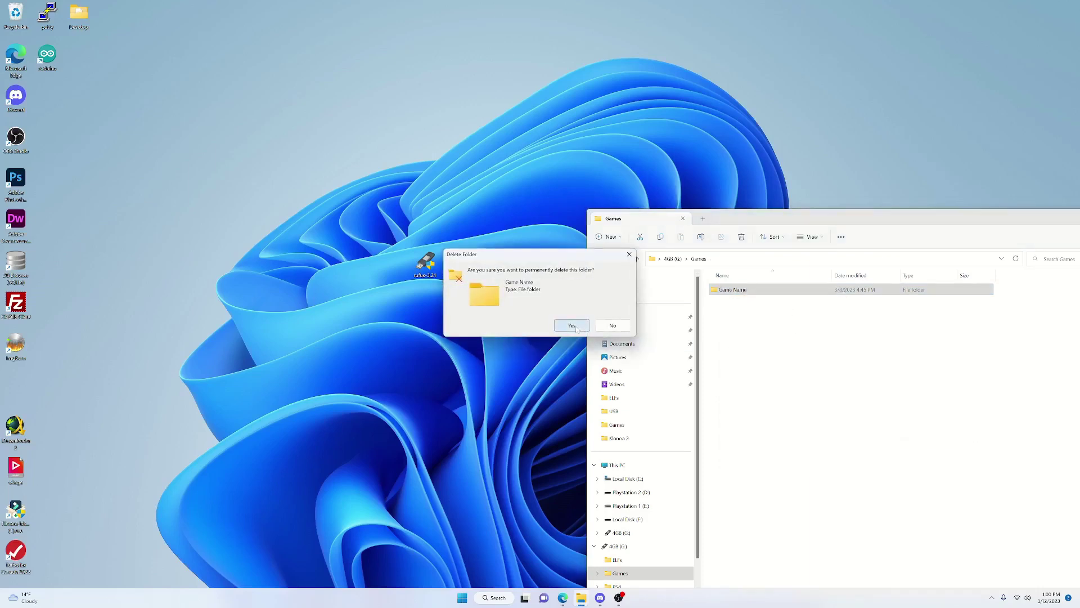
click(572, 326)
Copy the Klonoa 2 folder into G:'s Games folder and open it to show the ISO
drag(556, 274, 750, 335)
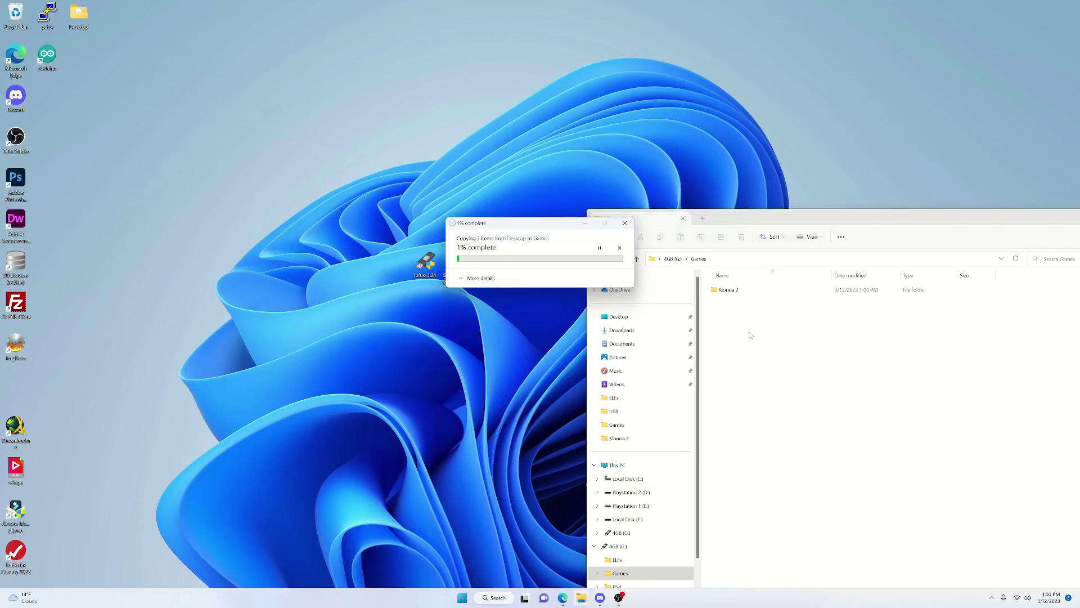
drag(484, 231, 539, 335)
double_click(525, 275)
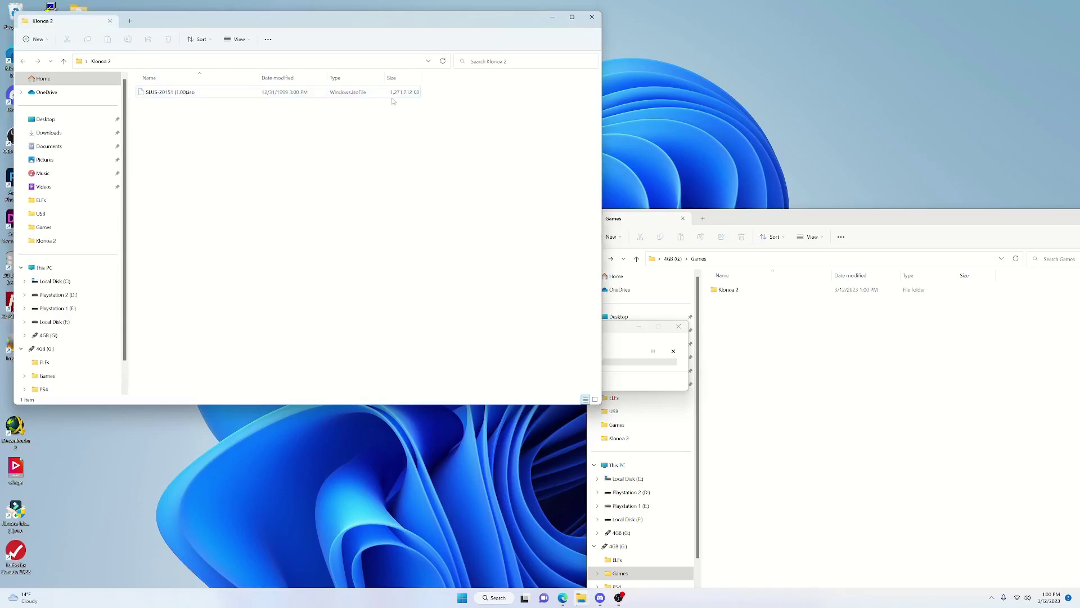
click(592, 17)
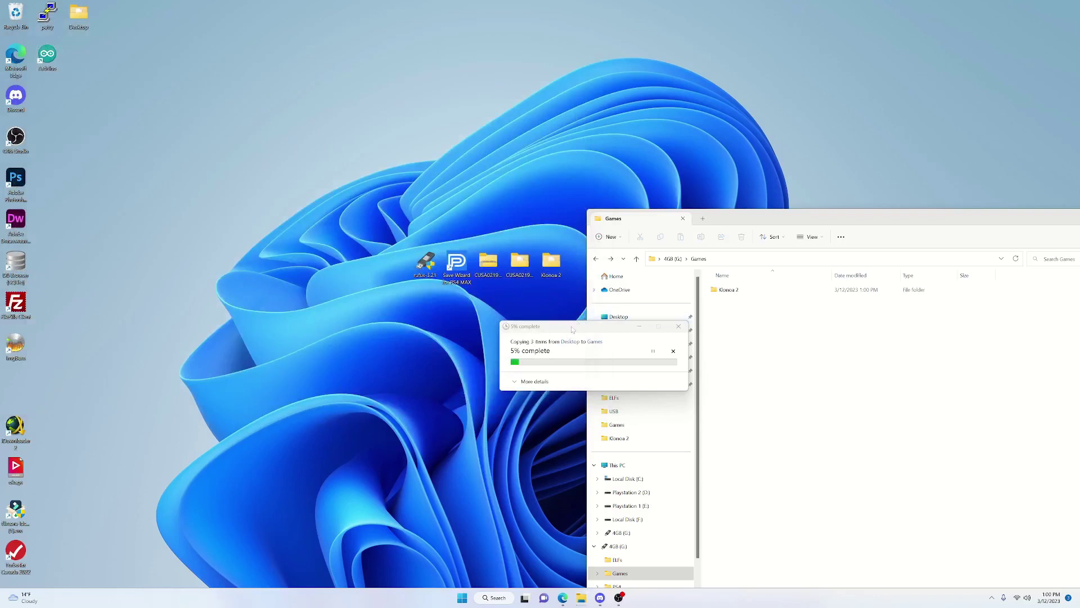
drag(571, 327, 696, 130)
double_click(723, 290)
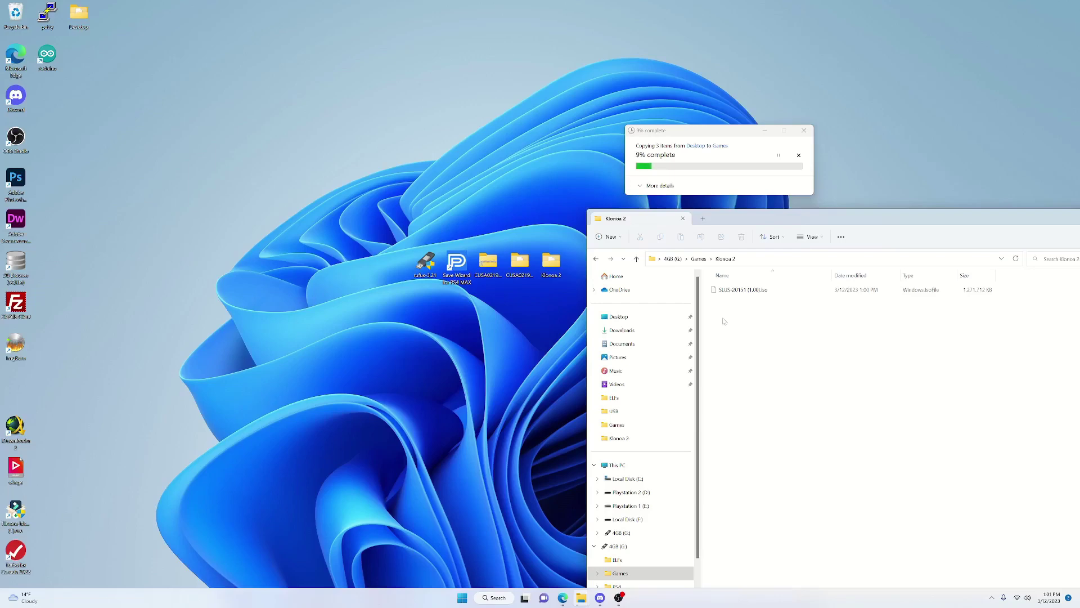
Open the PS2 Classics Emulator Compatibility List and search 'klon' to reach Klonoa 2
click(563, 598)
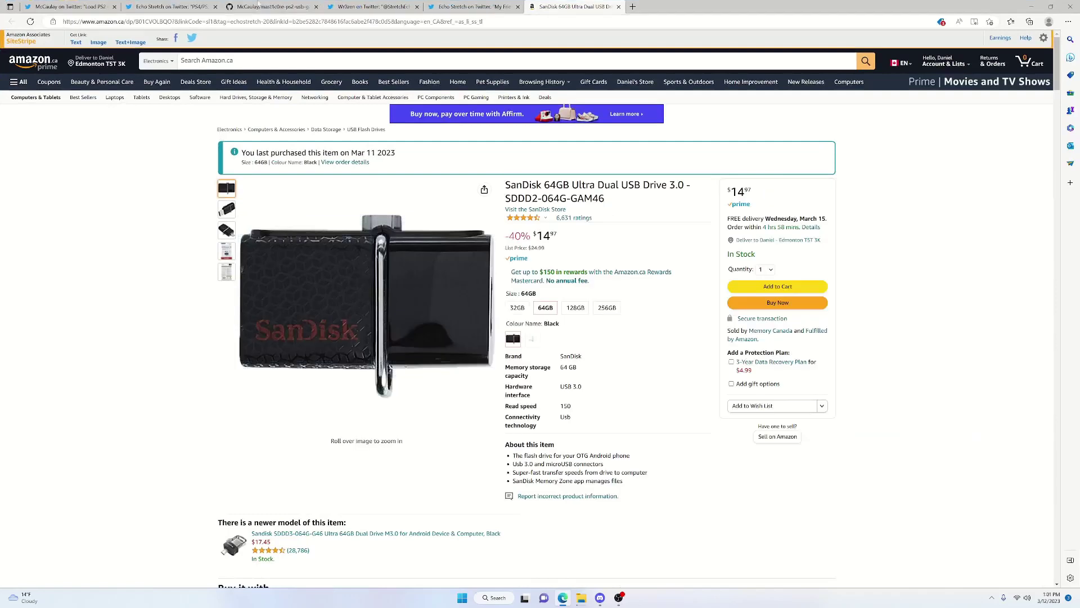
click(263, 5)
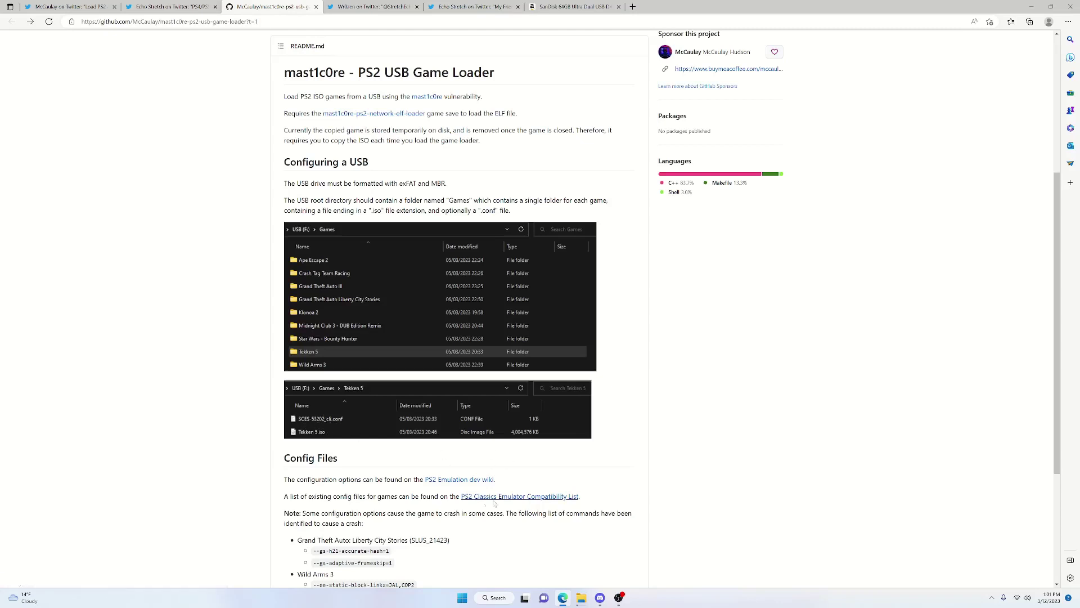
click(517, 498)
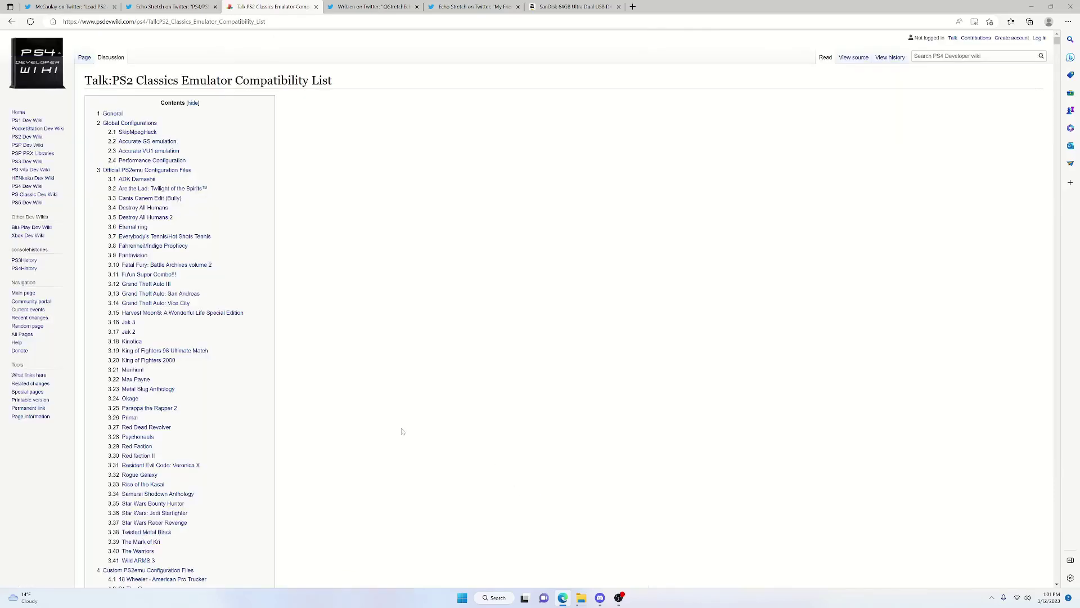
key(ctrl+f)
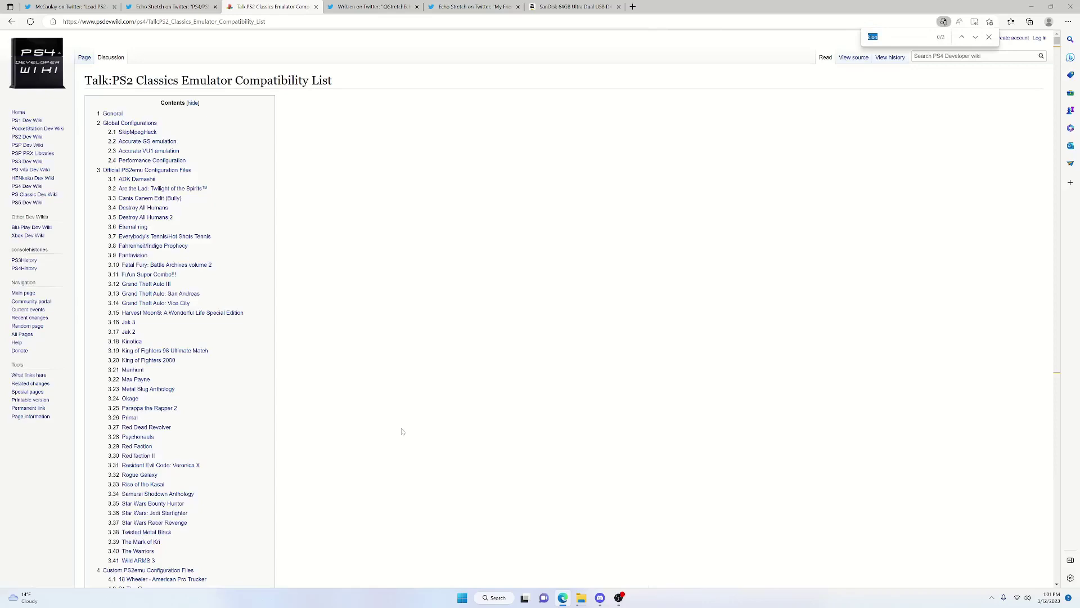
text(klon)
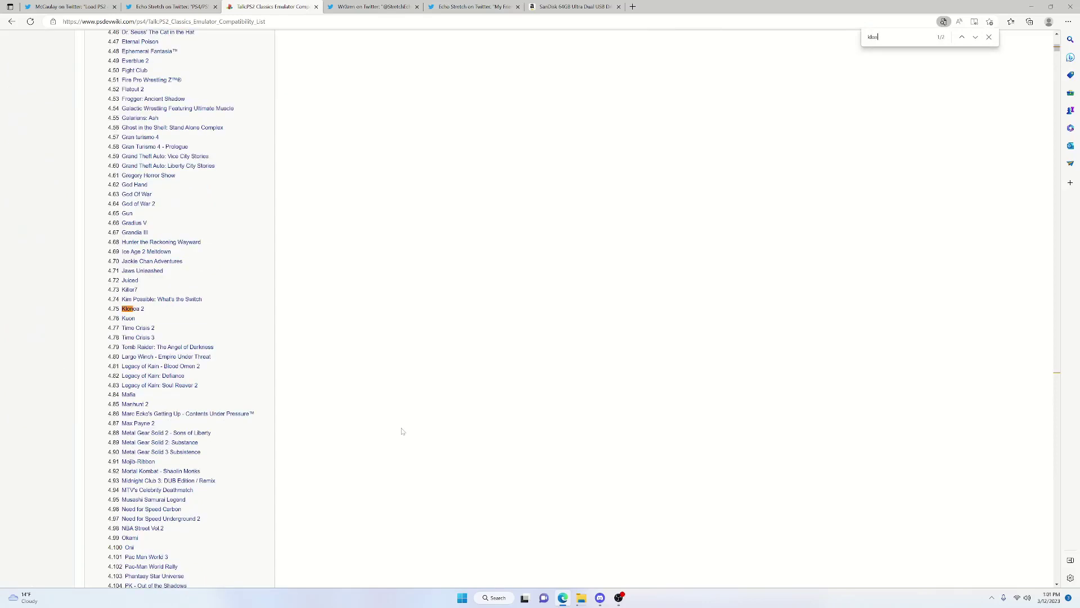
click(135, 311)
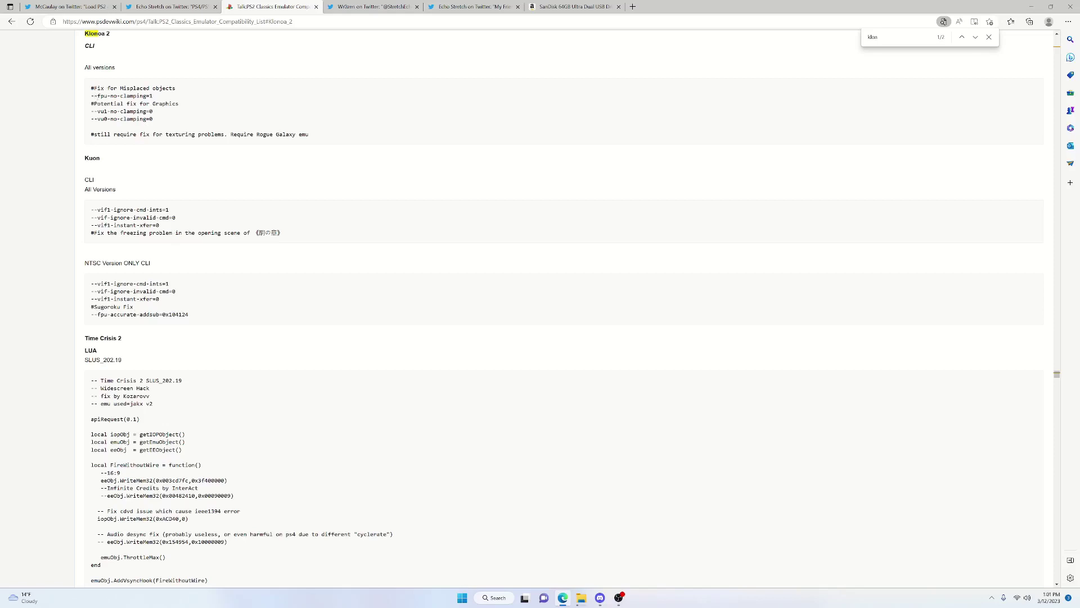
Copy the whole Klonoa 2 CLI fix code block, then minimize the browser
drag(91, 85, 154, 119)
key(ctrl+c)
click(154, 119)
drag(84, 46, 98, 48)
click(96, 51)
drag(108, 354, 76, 353)
click(192, 118)
drag(313, 138, 89, 88)
right_click(91, 91)
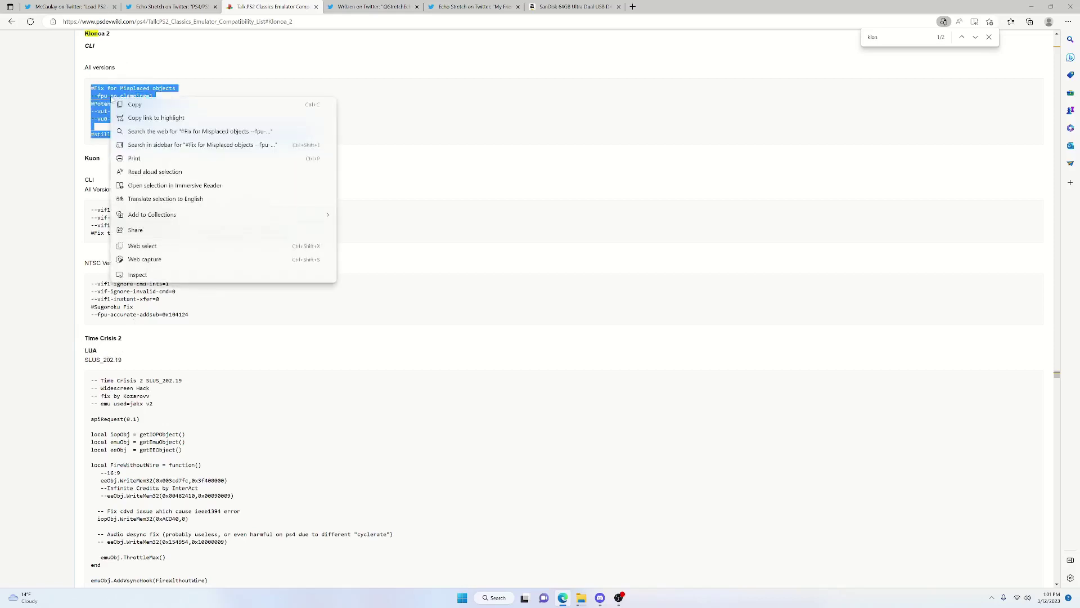
click(107, 101)
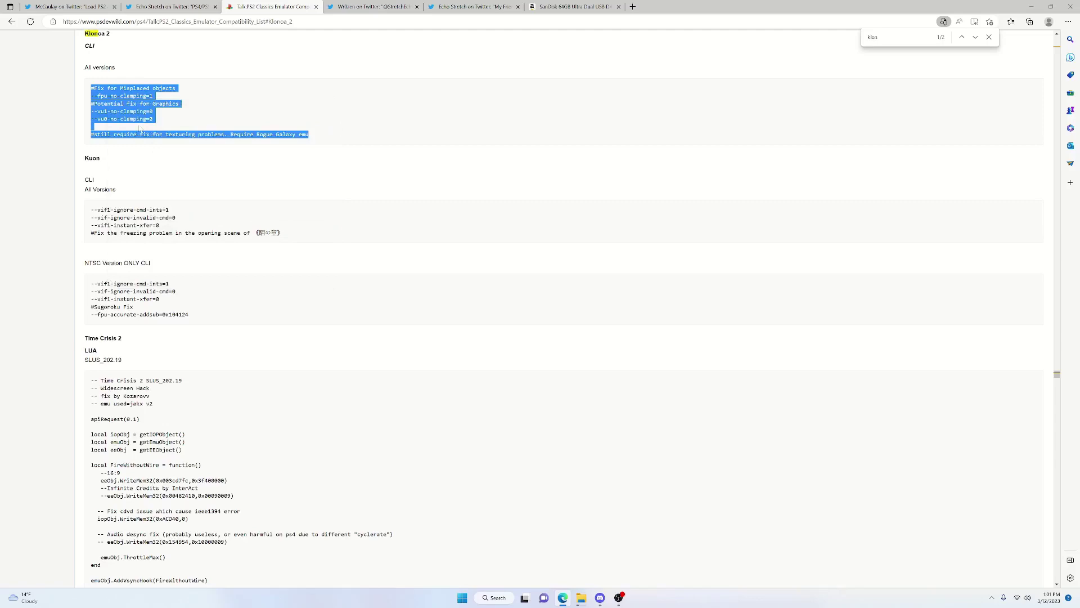
click(1032, 6)
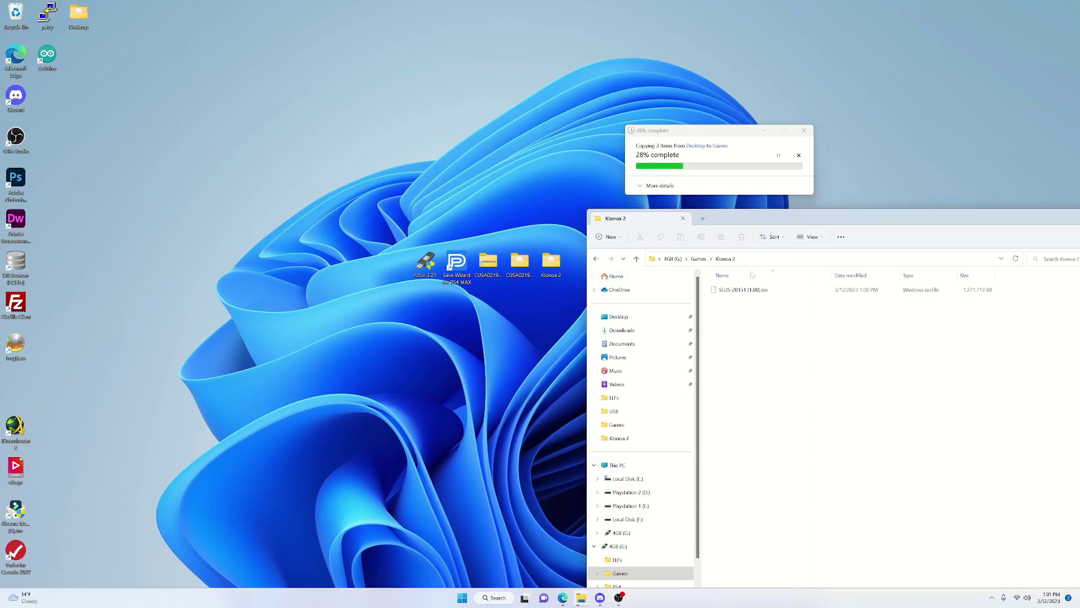
Paste the copied Klonoa 2 fix lines into a new Notepad note
click(493, 598)
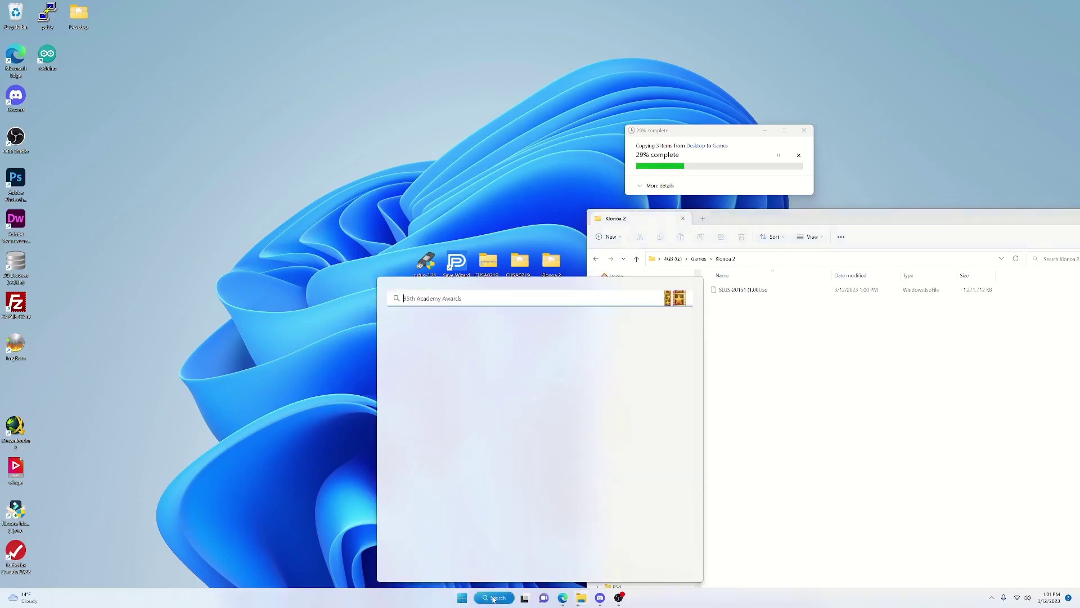
click(417, 338)
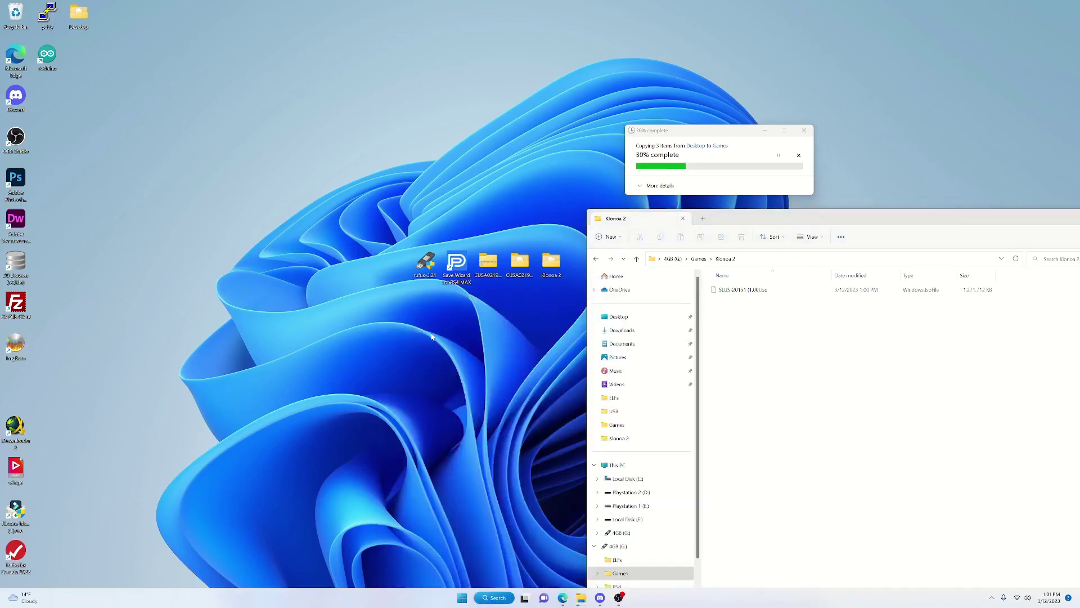
right_click(97, 68)
click(125, 131)
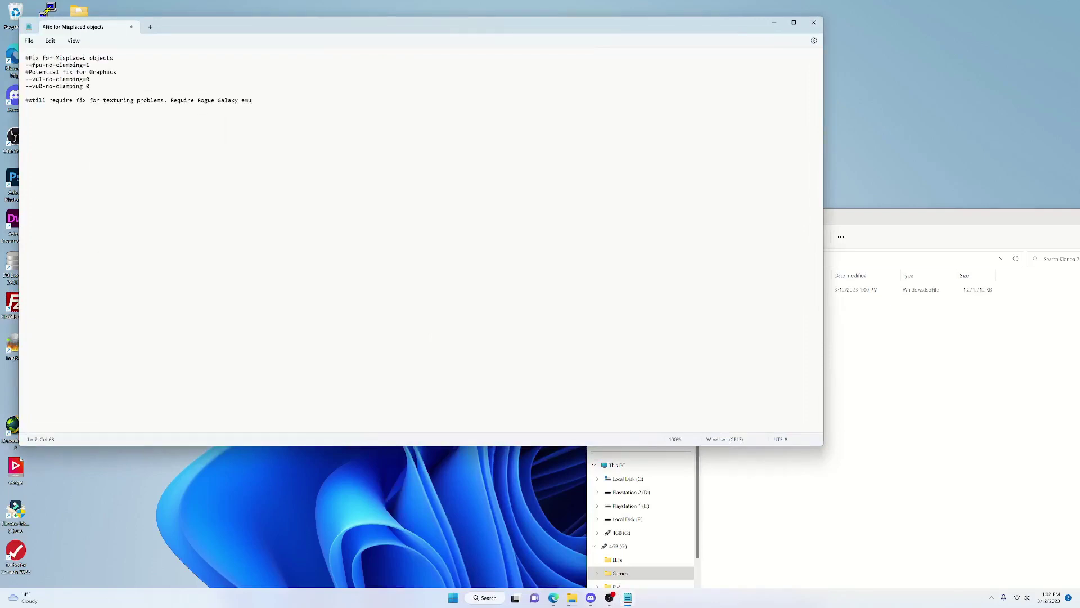
Copy the SLUS-20151 game ID from the ISO's file name, leaving the name unchanged
click(882, 374)
click(730, 291)
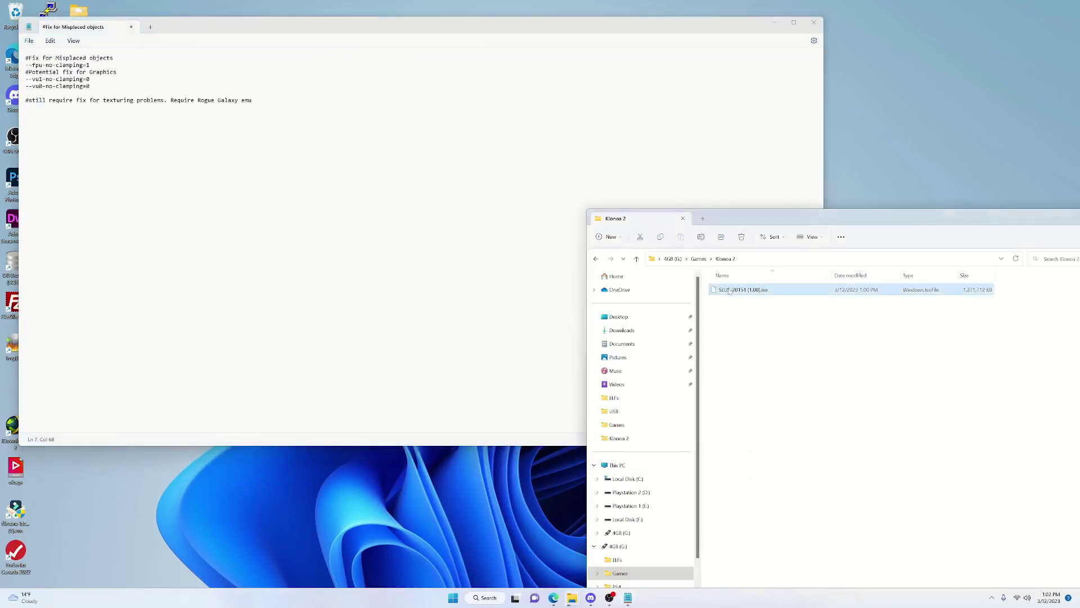
right_click(729, 291)
click(788, 436)
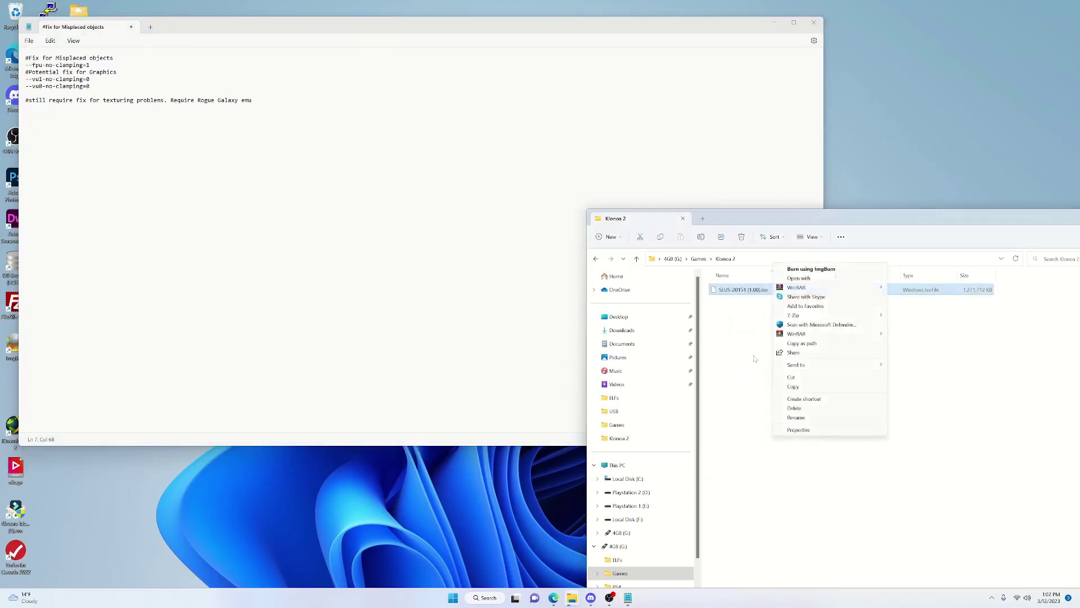
click(796, 417)
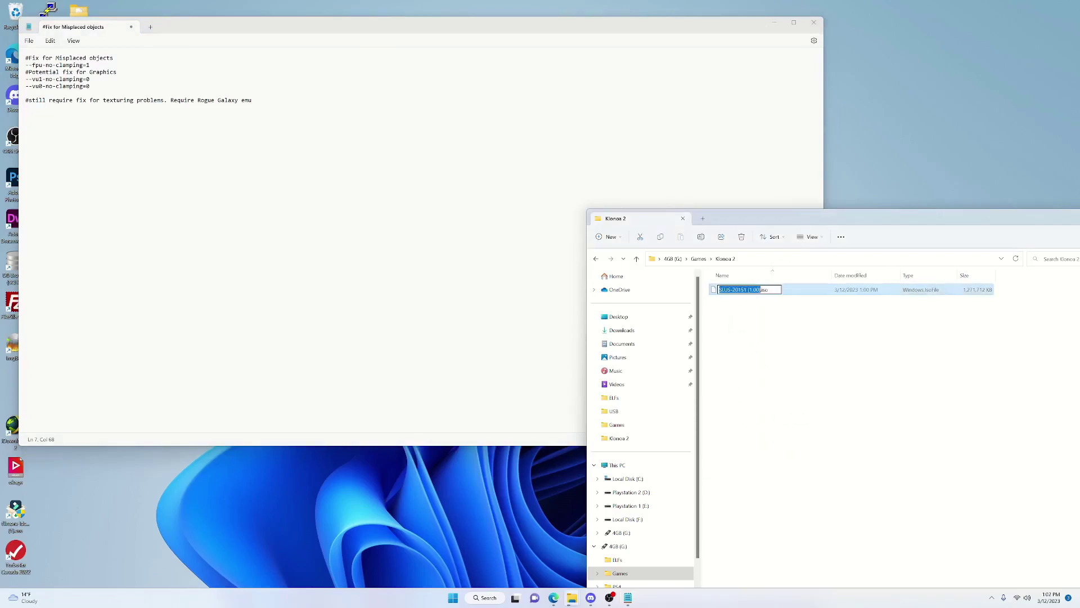
drag(746, 289, 719, 290)
right_click(727, 291)
click(744, 321)
click(748, 340)
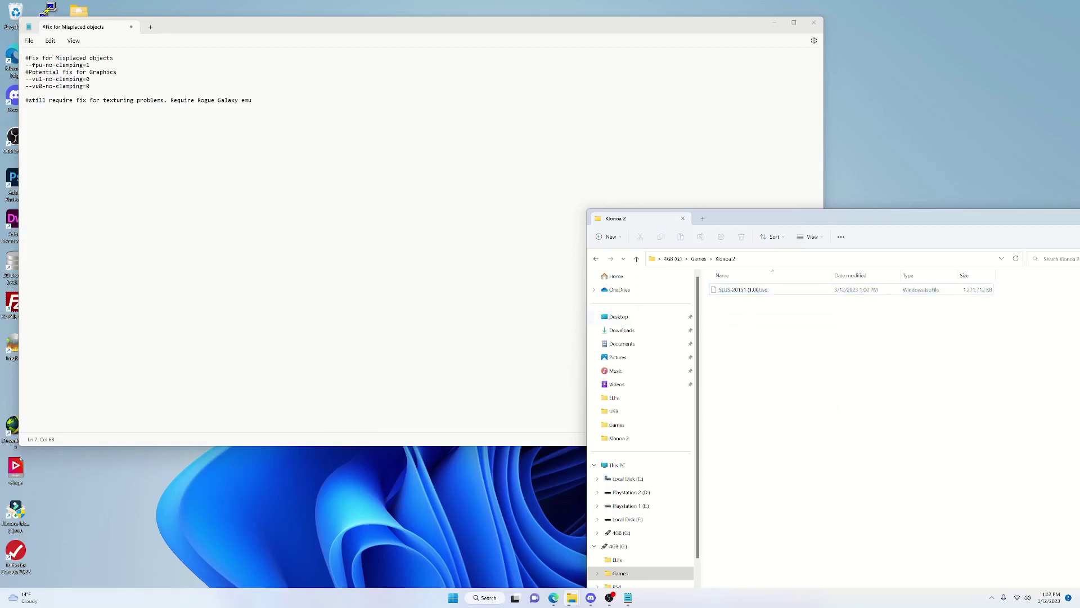
Start saving the note and browse to 4GB (G:) > Games > Klonoa 2
click(29, 40)
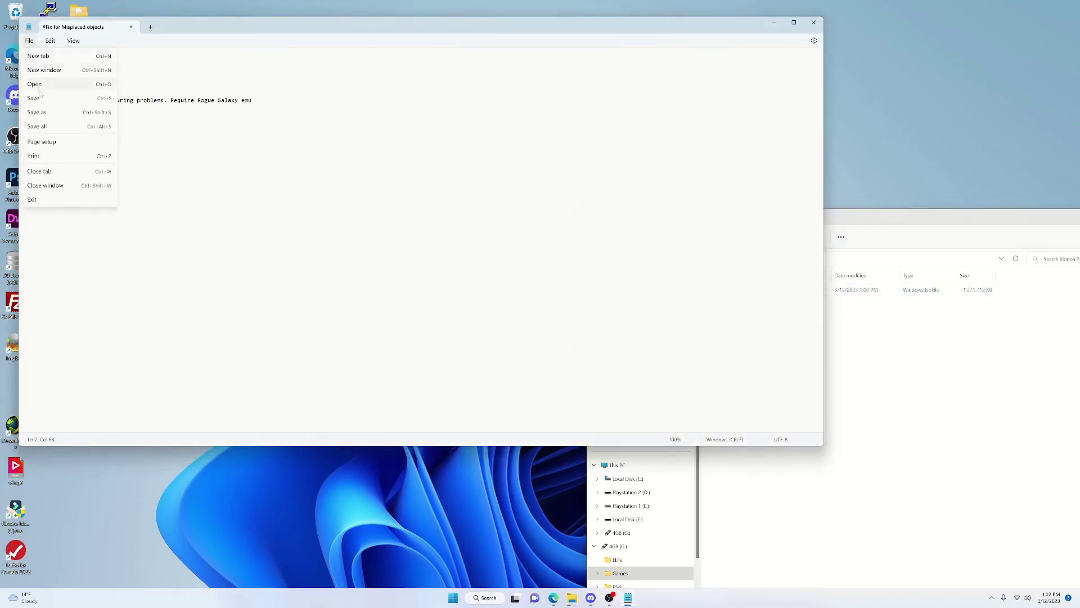
key(Escape)
key(ctrl+s)
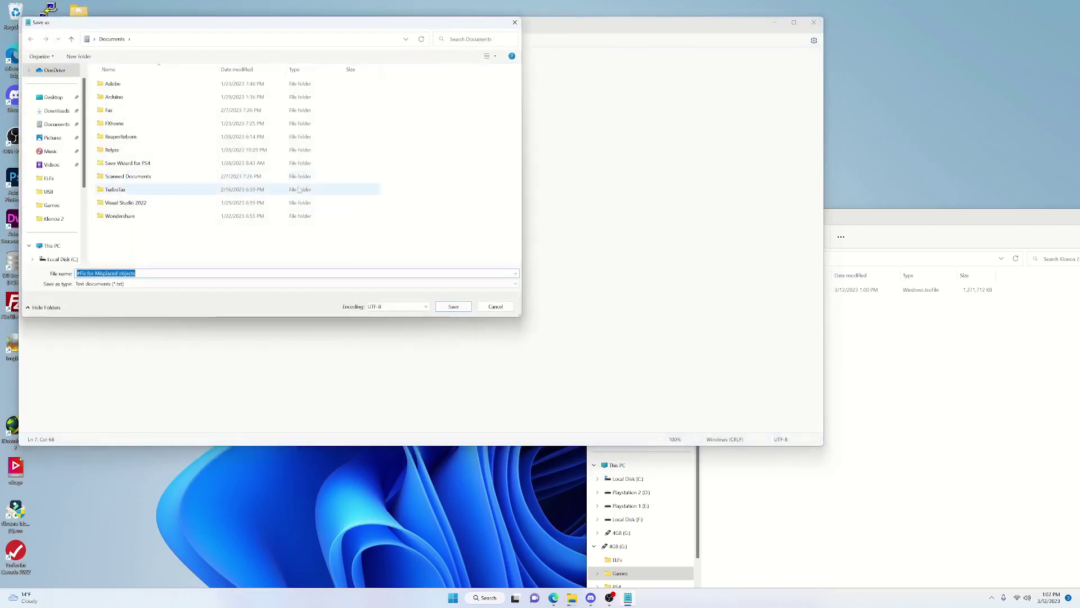
scroll(57, 256, down, 2)
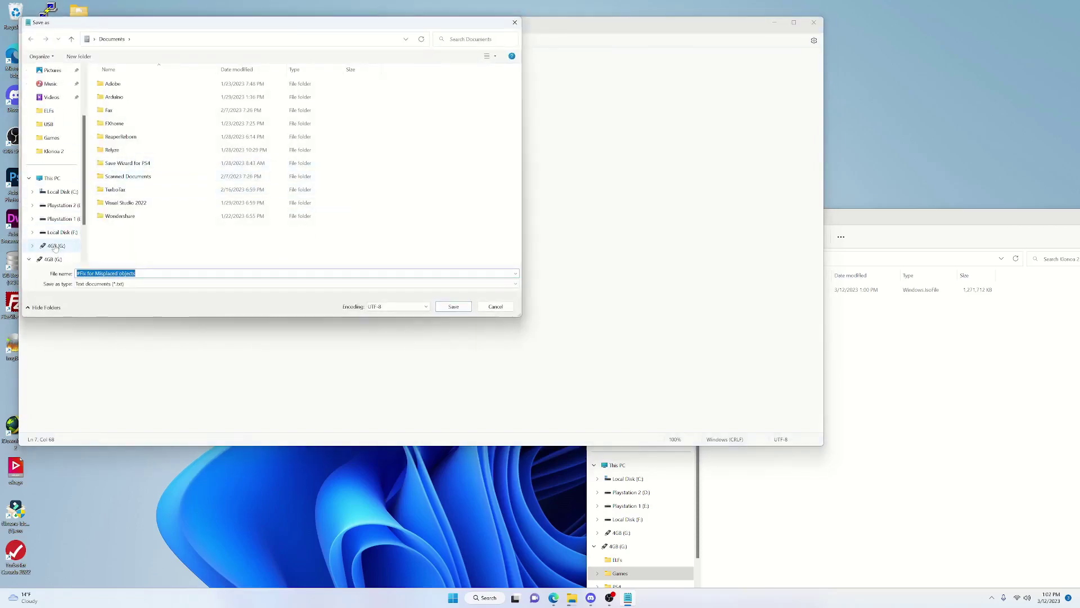
click(57, 246)
double_click(110, 97)
double_click(112, 84)
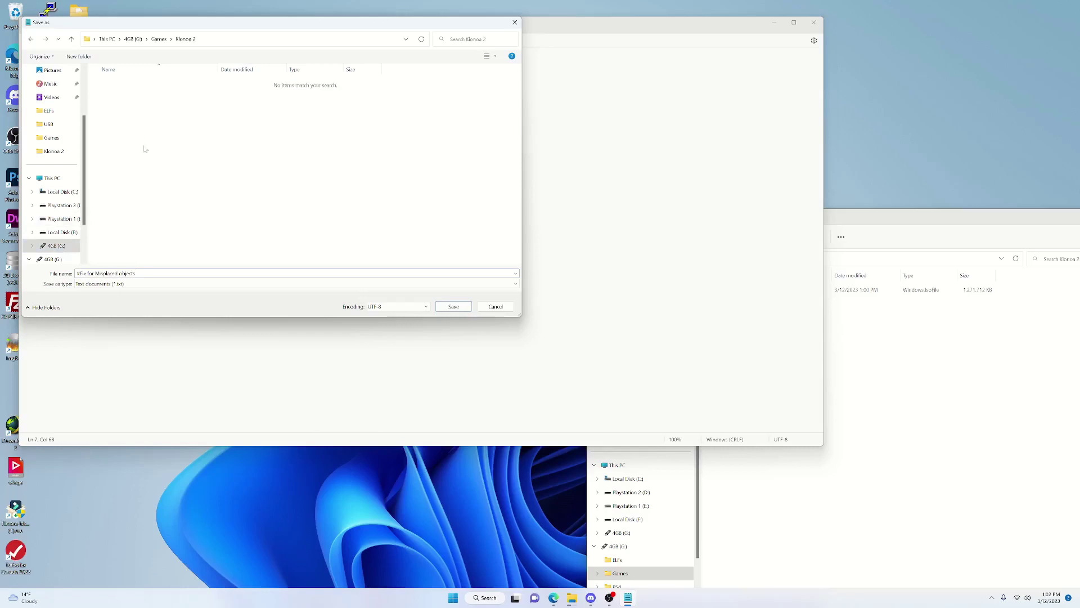
Save it as SLUS-20151_cli.conf with the file type set to All files
click(134, 284)
click(132, 299)
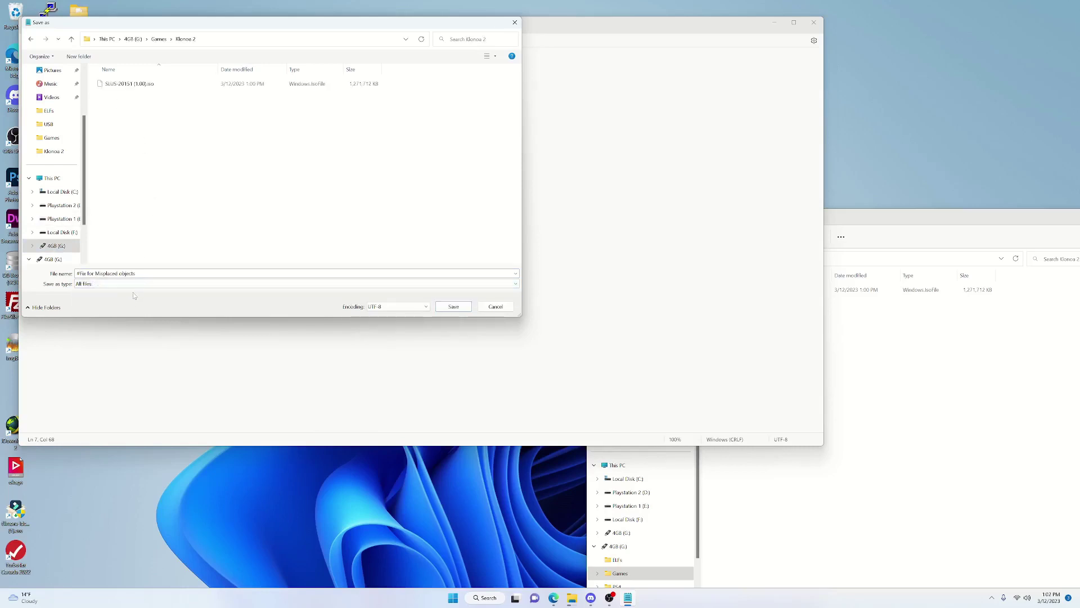
key(shift+Tab)
key(ctrl+v)
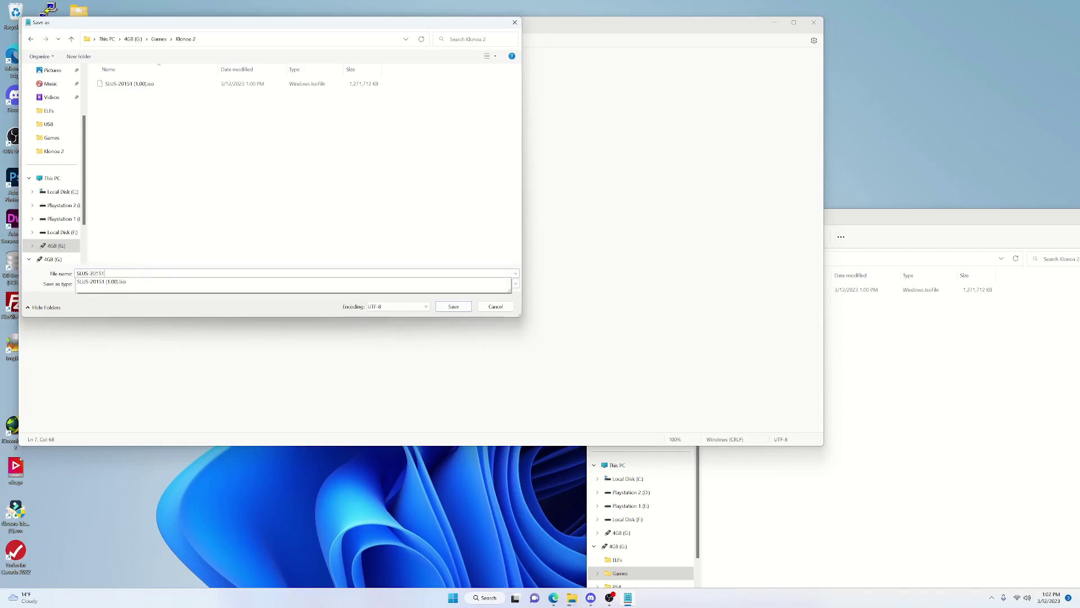
text(.conf)
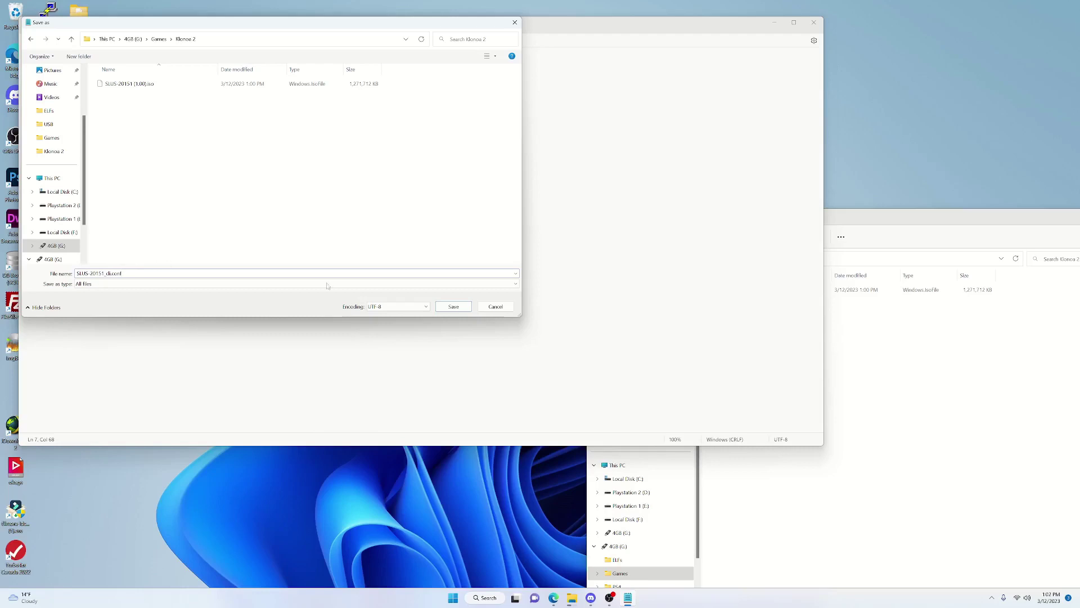
click(453, 307)
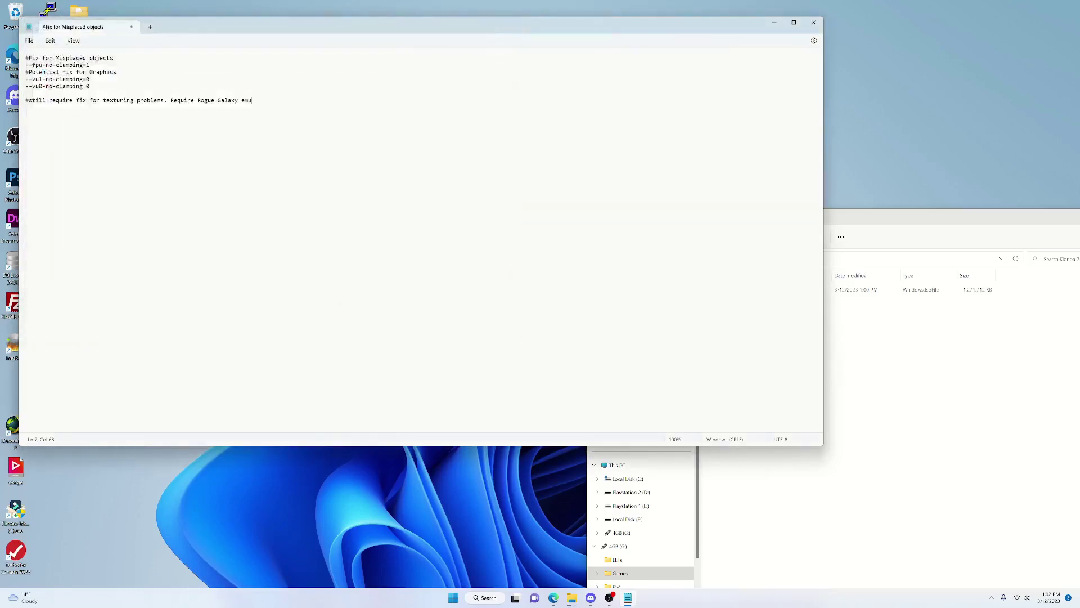
Open Notepad's Save as dialog with file type All files to check for the .conf
click(863, 371)
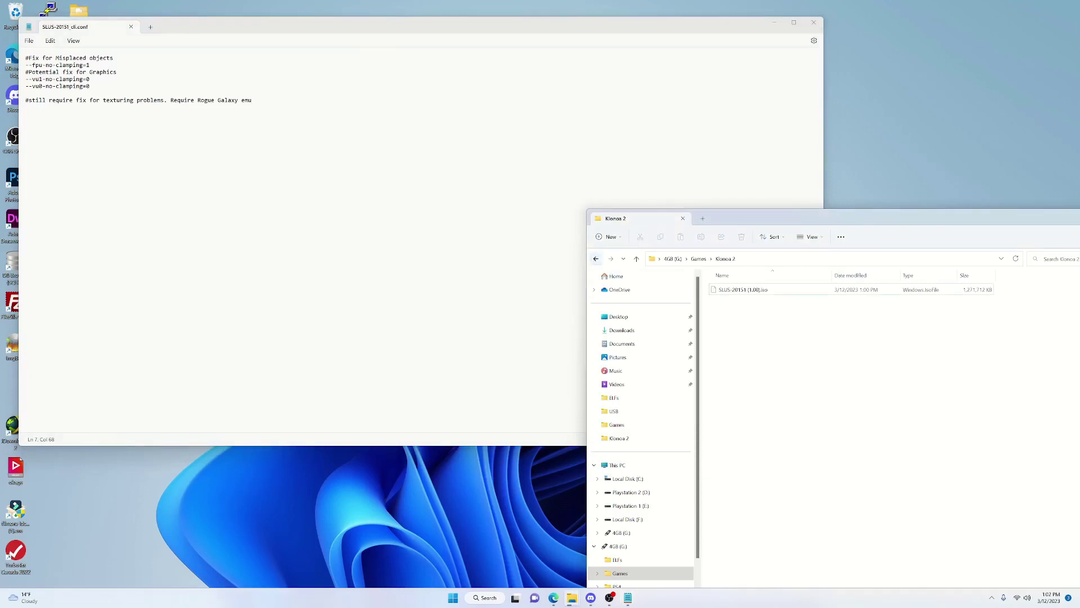
click(29, 41)
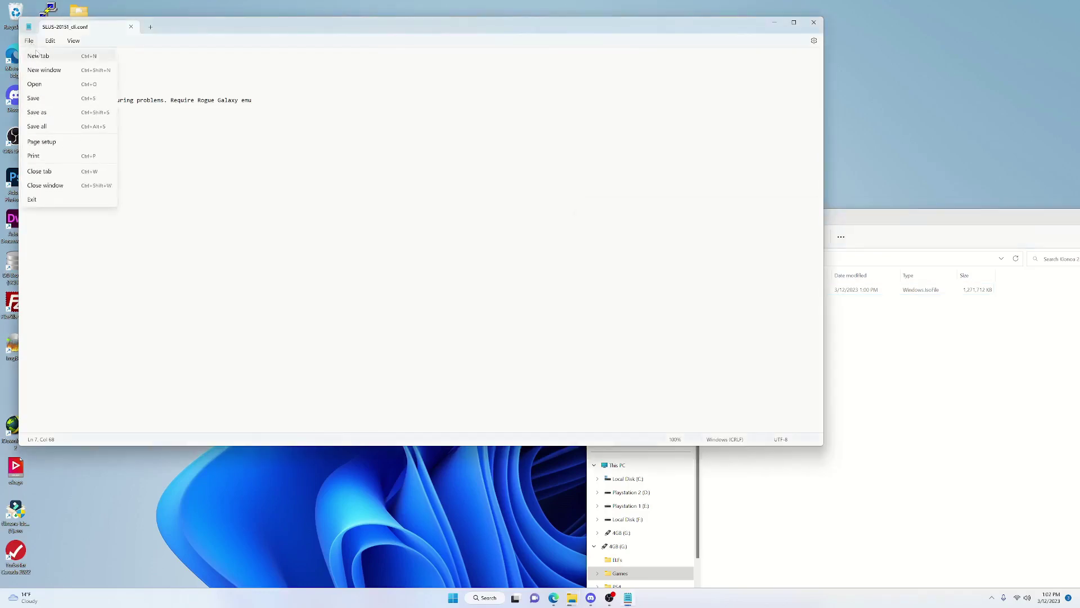
click(60, 118)
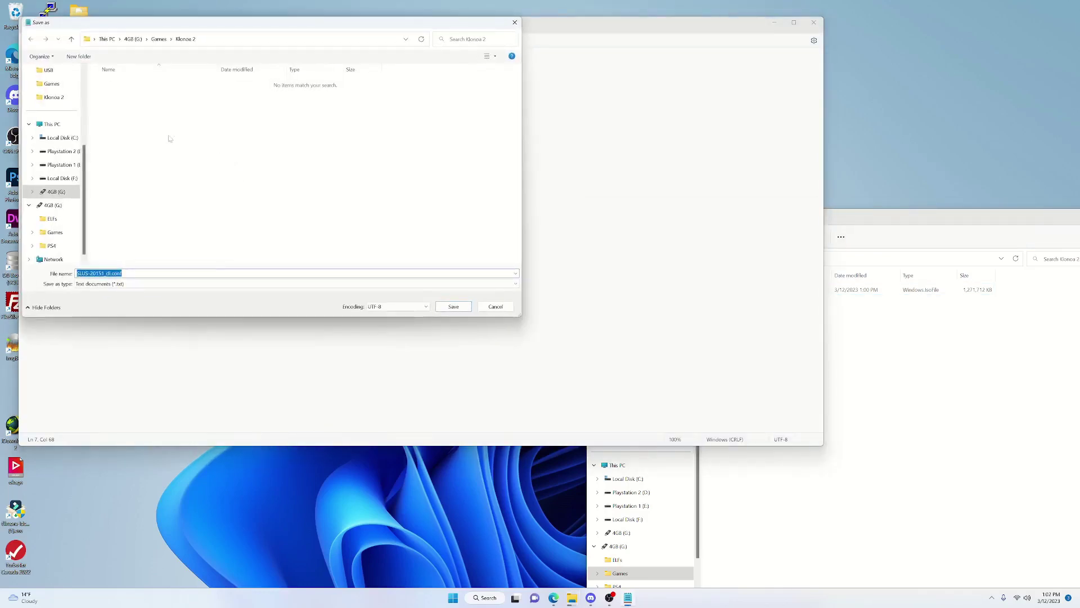
click(189, 284)
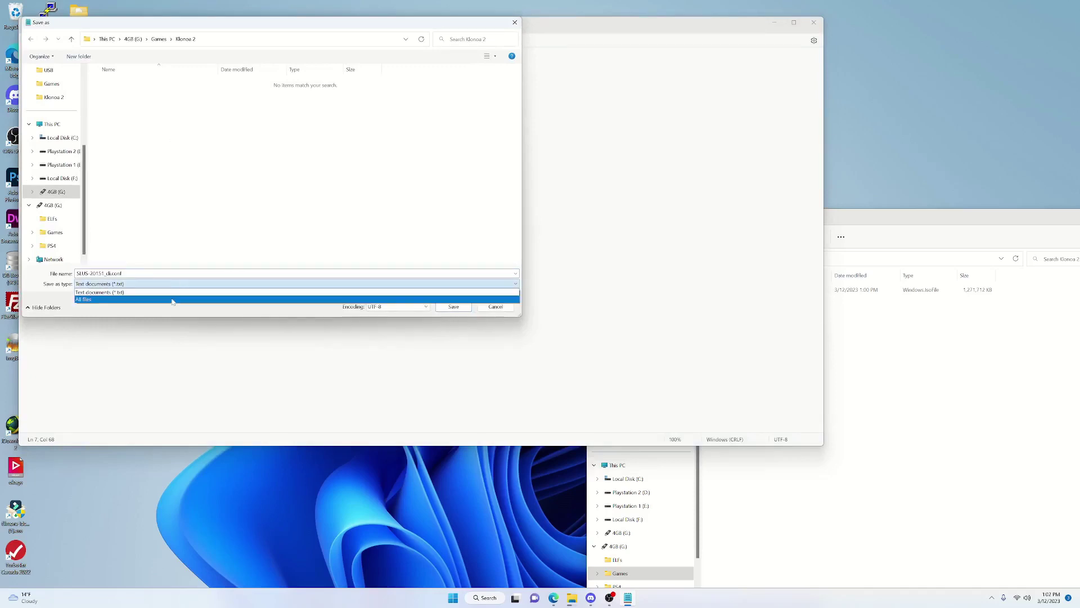
click(172, 299)
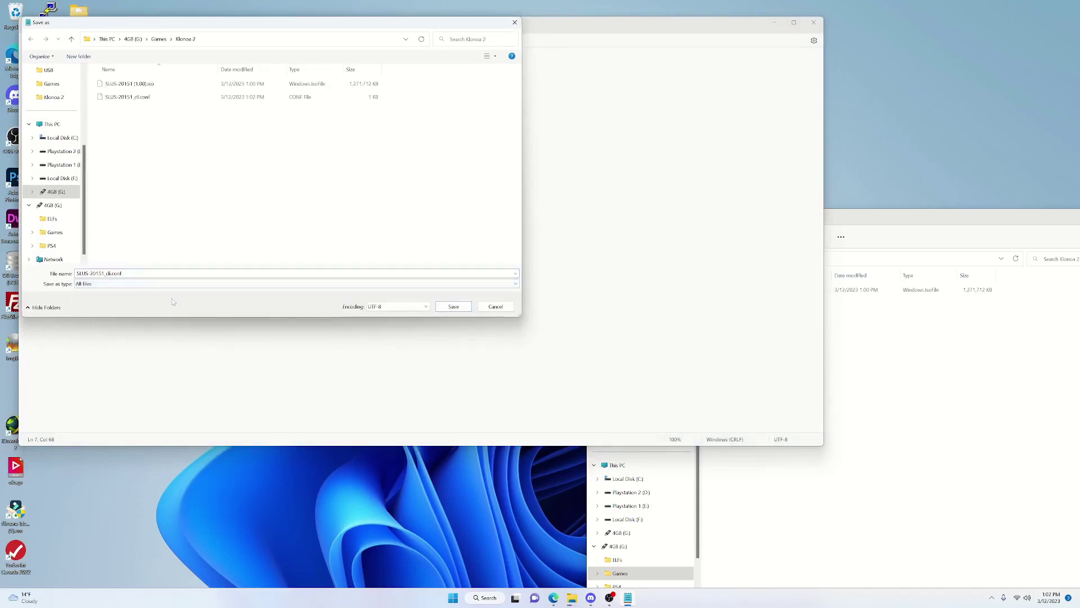
Refresh the Klonoa 2 folder to reveal SLUS-20151_cli.conf, then cancel the dialog and close Notepad
click(934, 398)
right_click(753, 373)
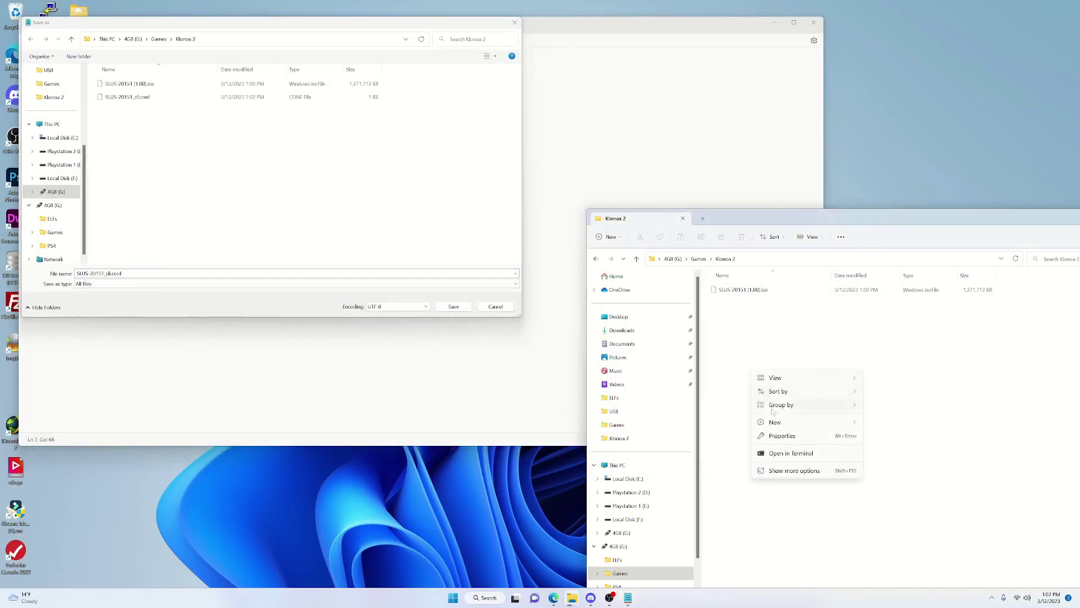
click(802, 471)
click(827, 387)
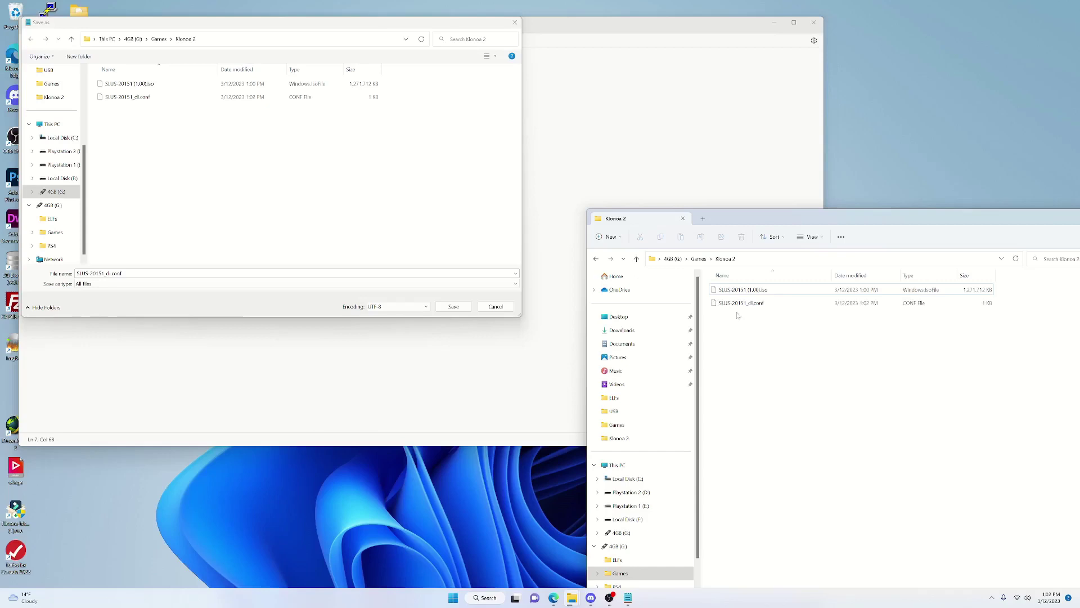
click(513, 23)
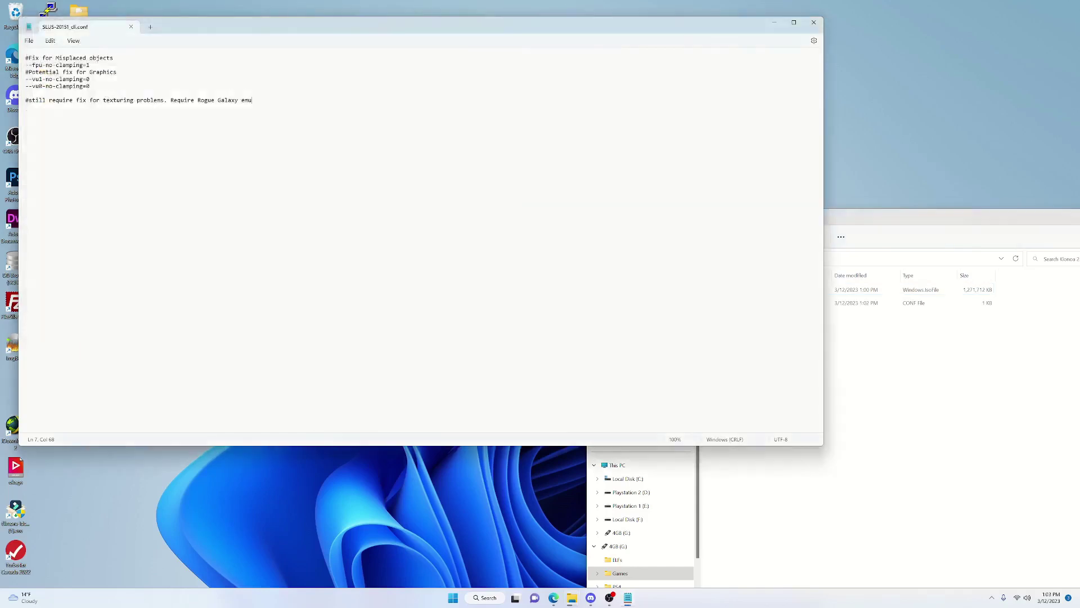
click(814, 23)
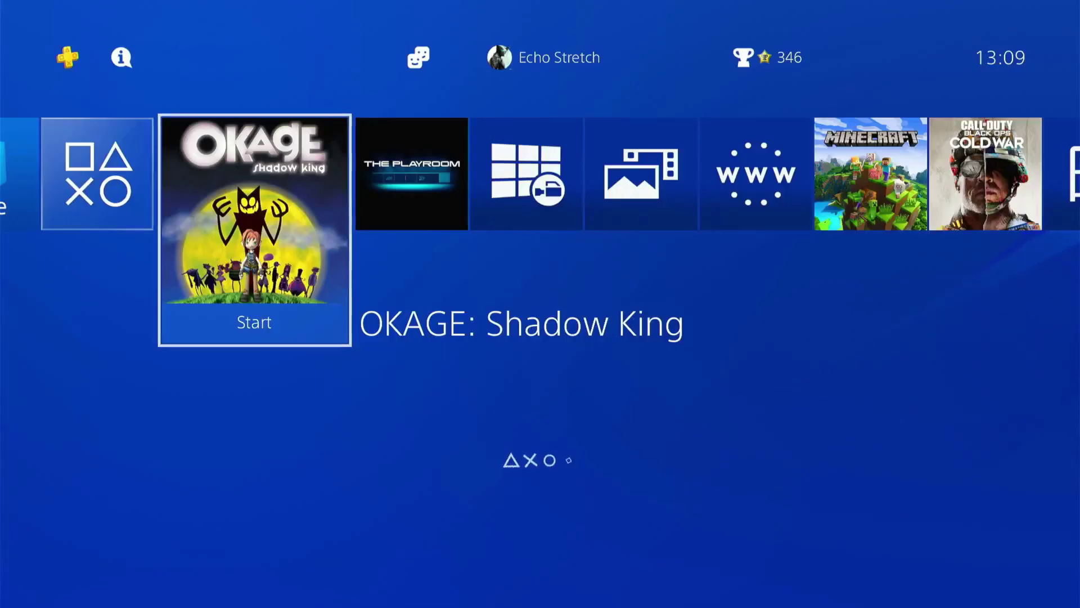
Open Settings > Application Saved Data Management on the PS4
key(Up)
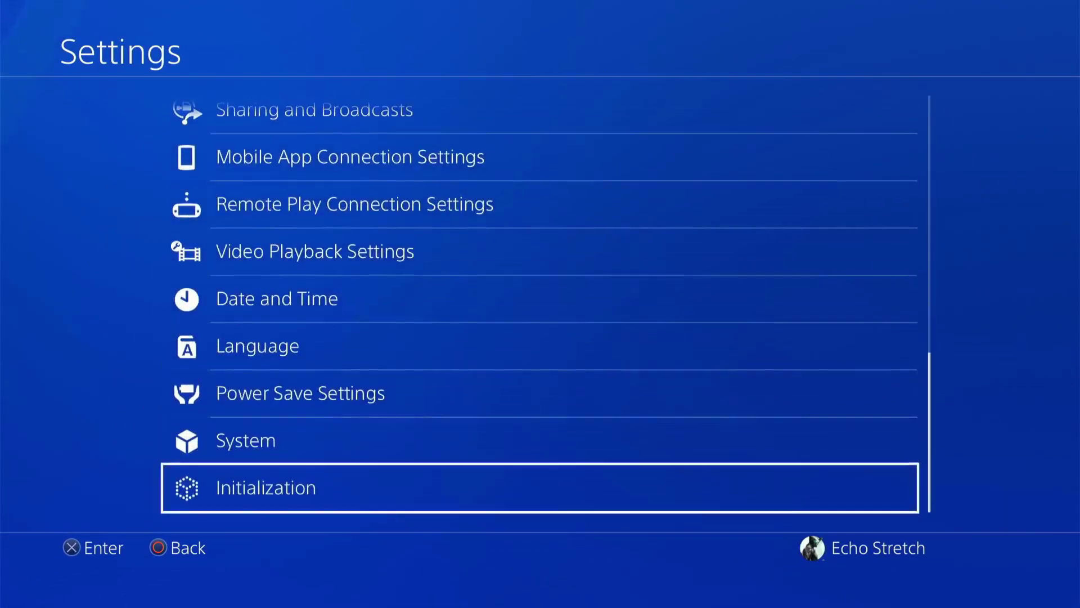
key(Return)
key(Return)
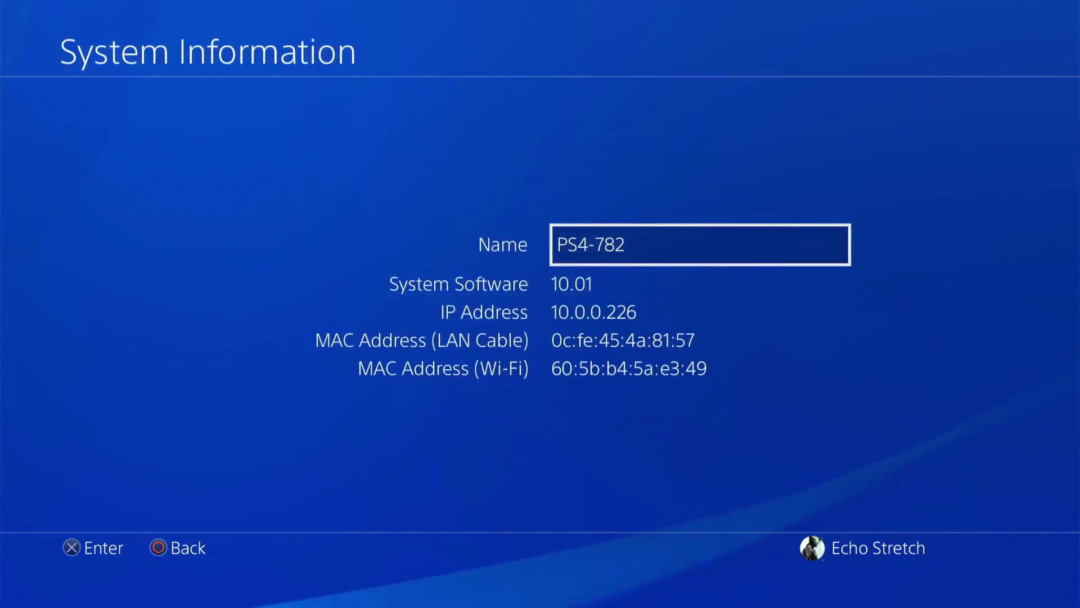
key(Escape)
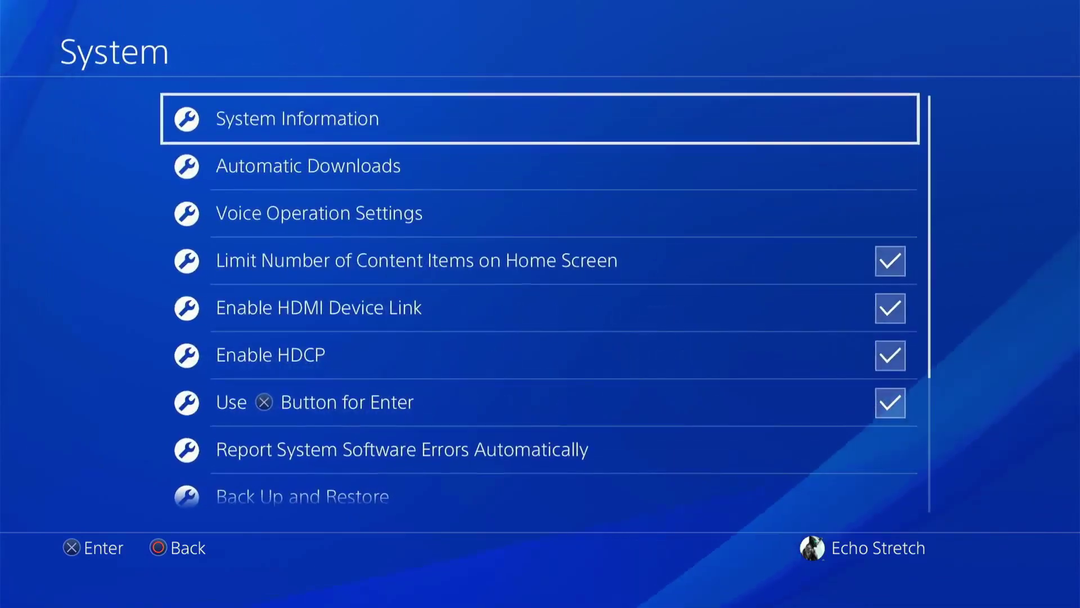
key(Escape)
key(Escape)
key(Return)
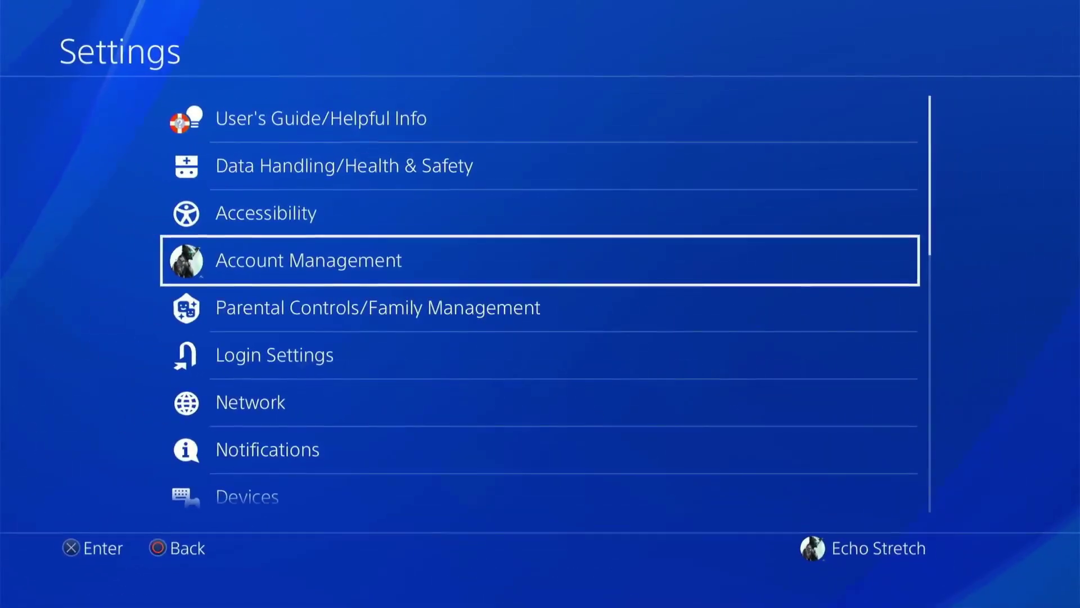
key(Down)
key(Down)
key(Down)
key(Down)
key(Down)
key(Down)
key(Down)
key(Down)
key(Return)
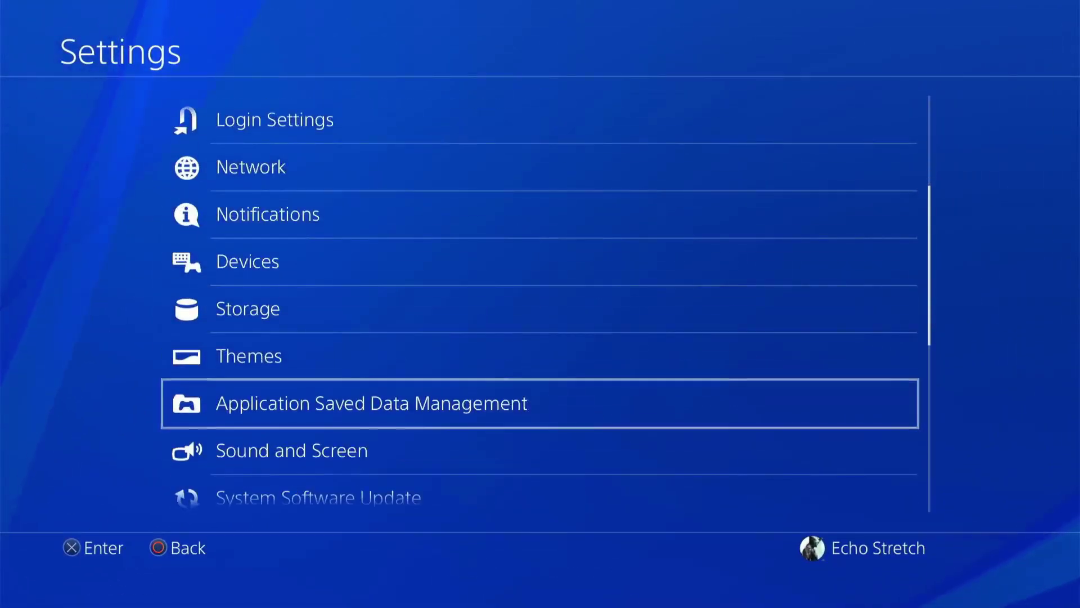
Copy the OKAGE: Shadow King save from USB storage to system storage
key(Down)
key(Down)
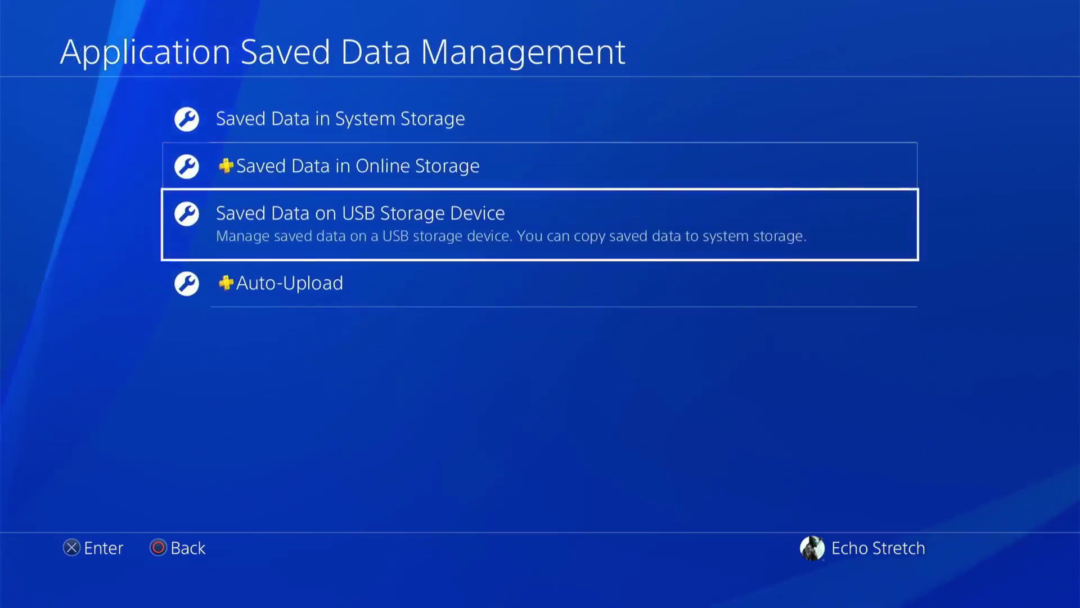
key(Return)
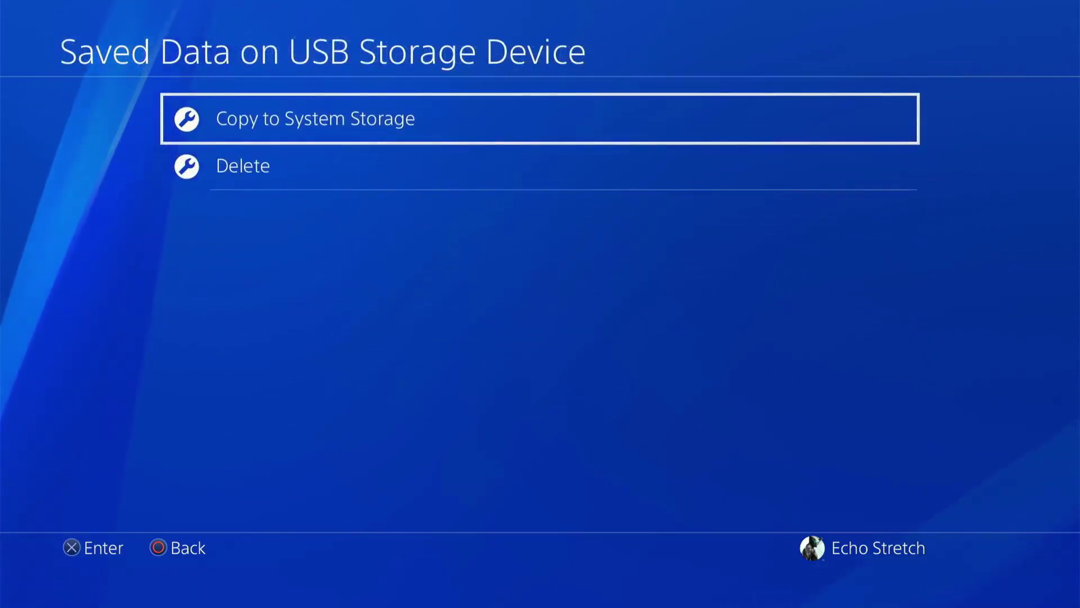
key(Return)
key(Return)
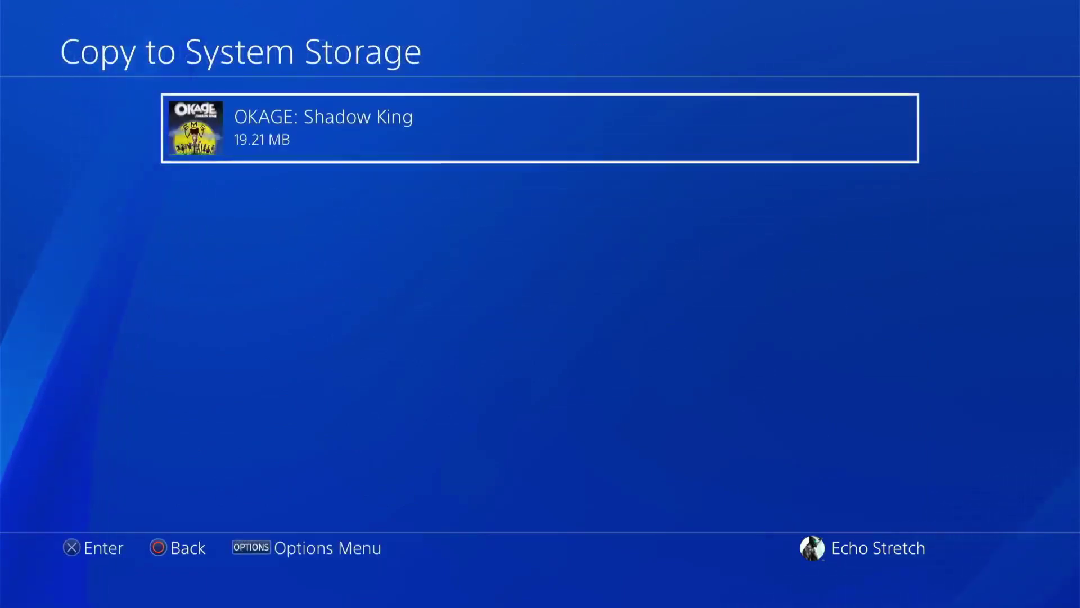
key(Return)
key(Right)
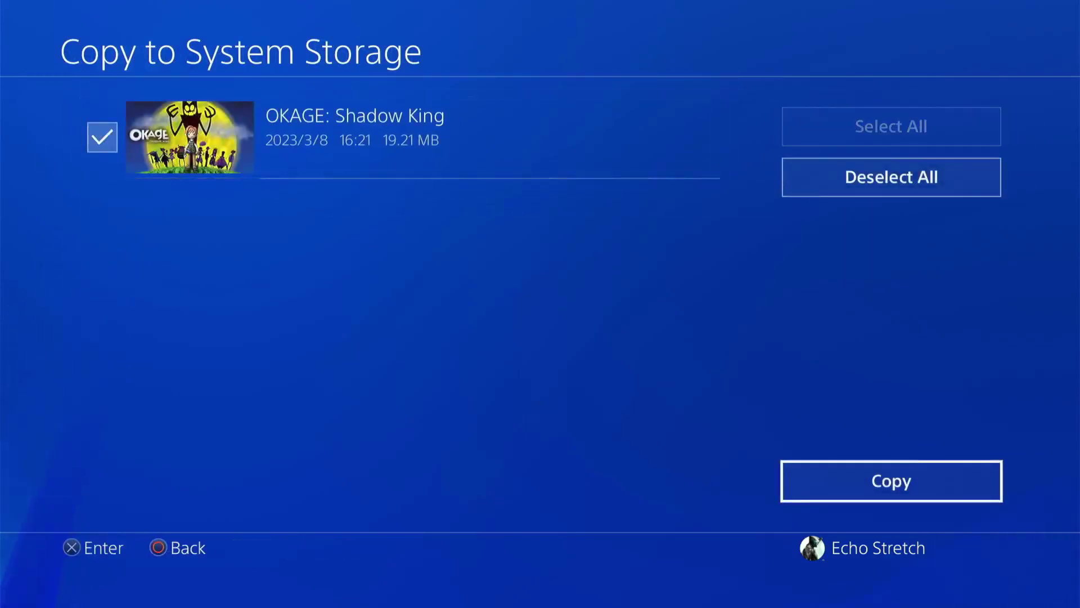
key(Return)
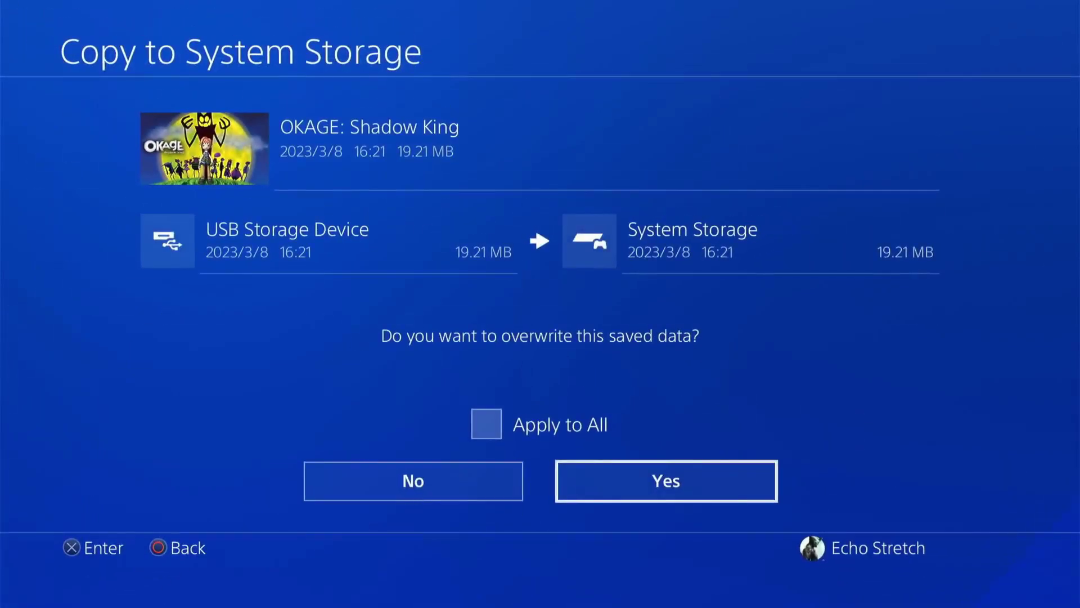
key(Return)
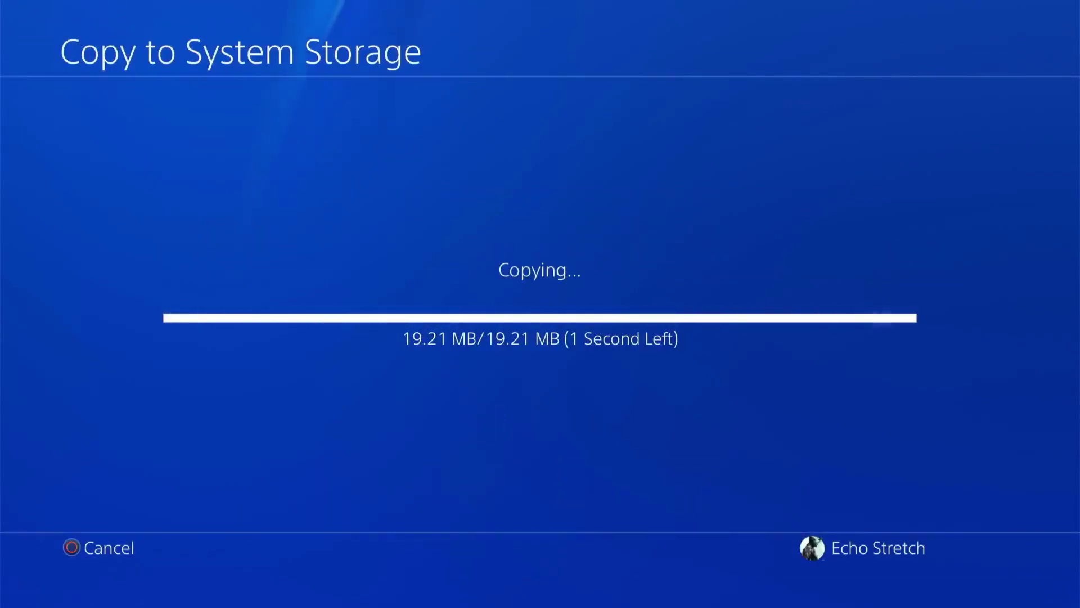
Return home, launch OKAGE: Shadow King, and get past its title screen
key(Escape)
key(Home)
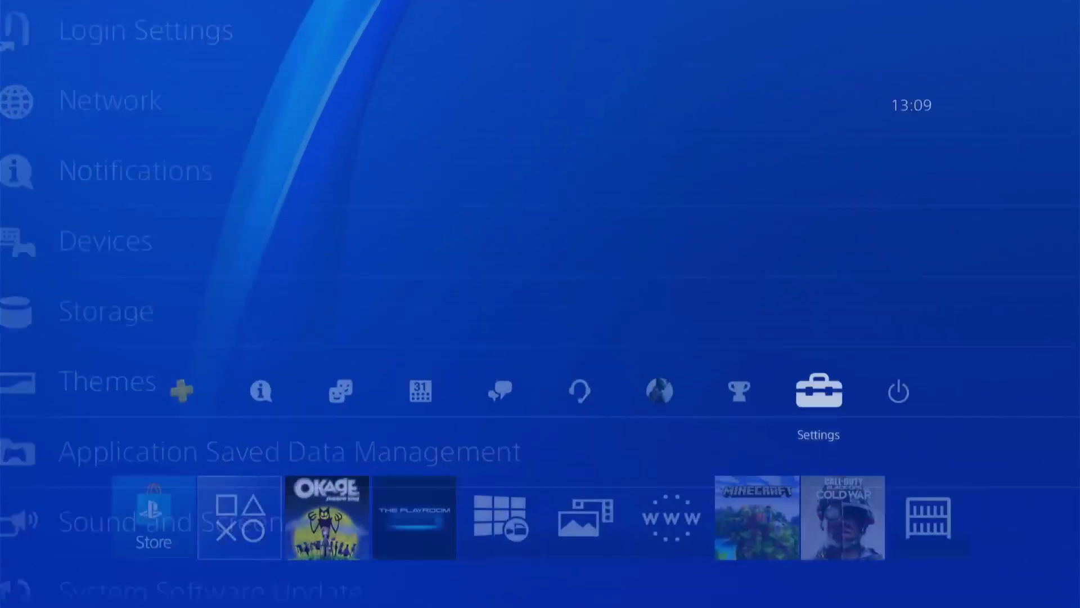
key(Return)
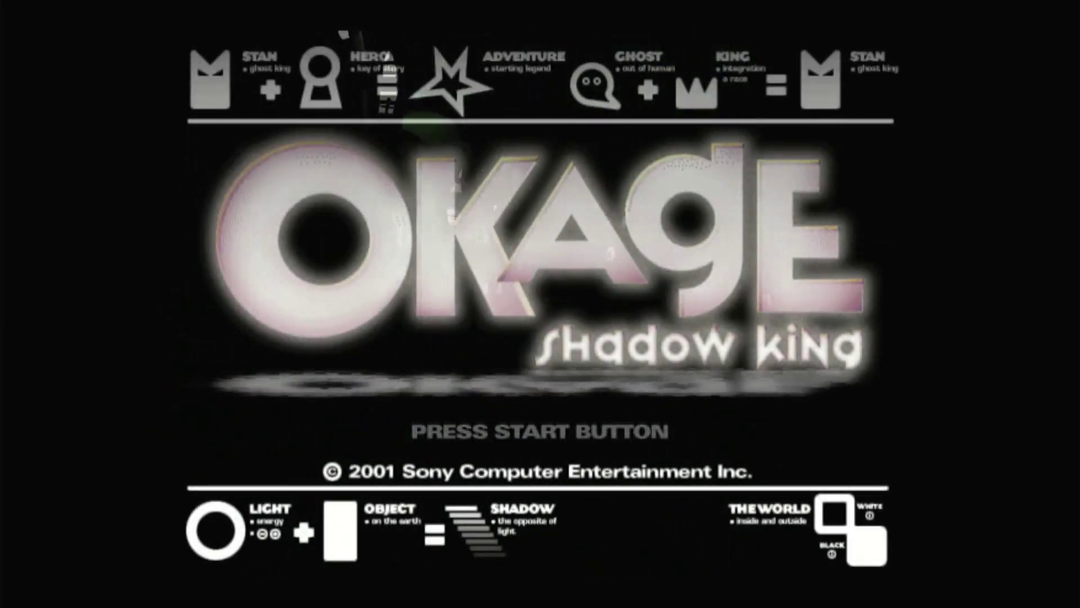
key(Return)
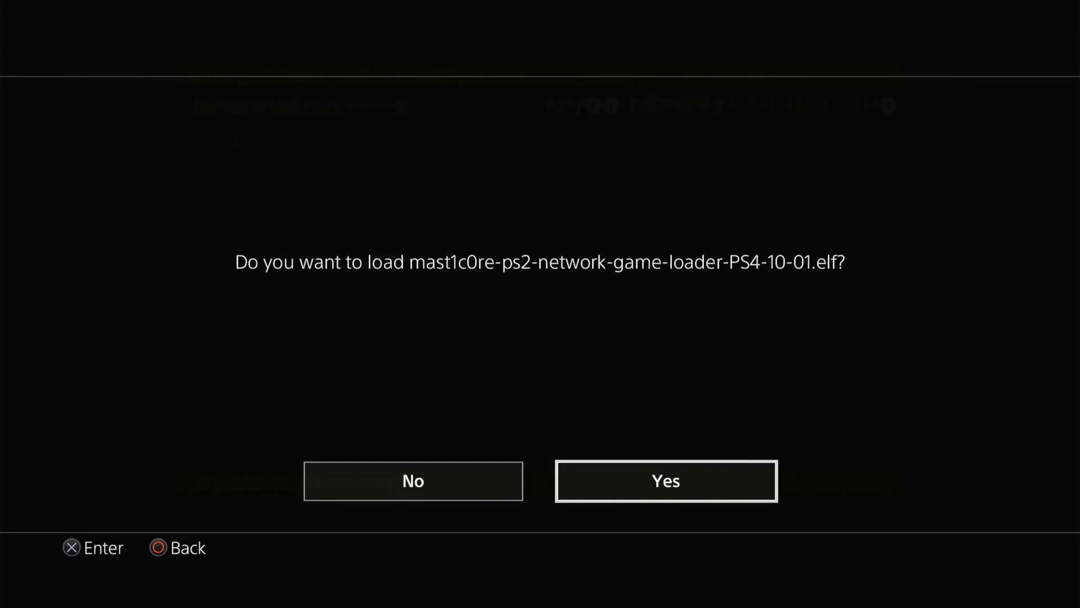
Decline the network loader elf, load the USB game loader elf, and confirm playing Klonoa 2
key(Left)
key(Return)
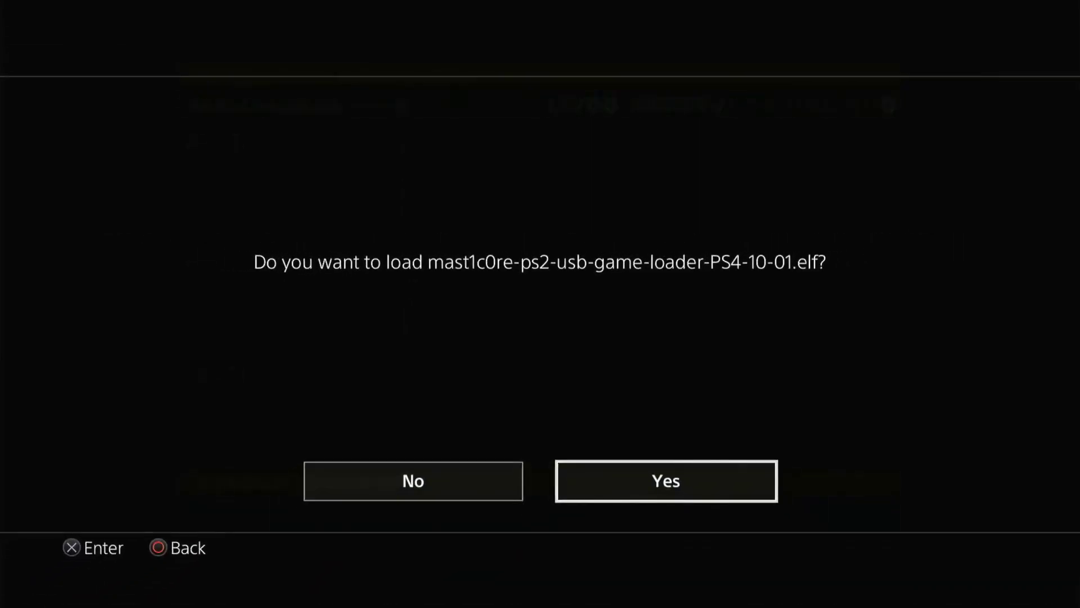
key(Return)
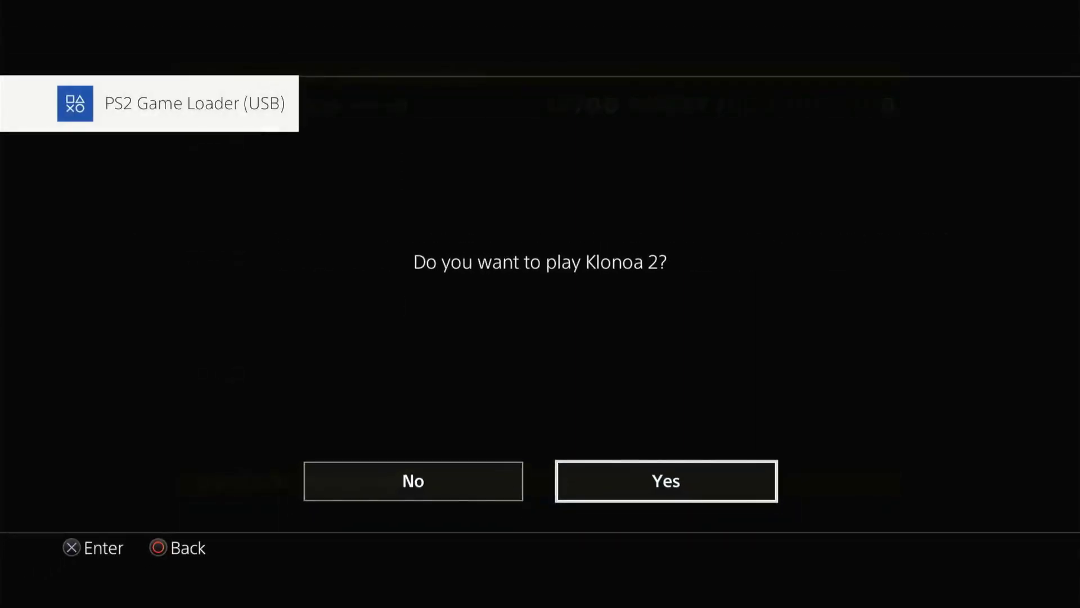
key(Return)
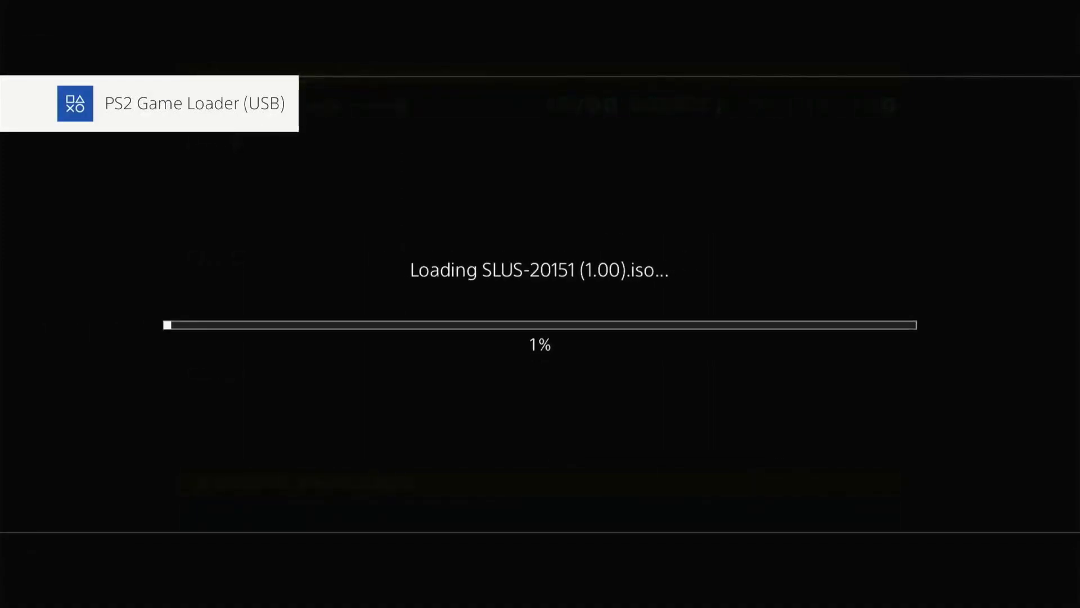